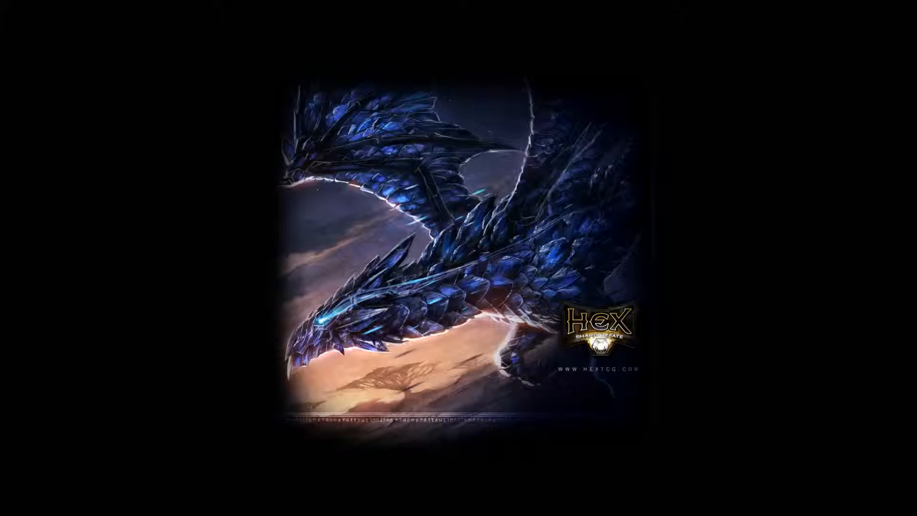
Examine the recordings in the LocalRecording folder under XSplit Recordings in the Videos library, and close the folder window
{"action": "left_click_drag", "start_coordinate": [0, 109], "coordinate": [564, 81]}
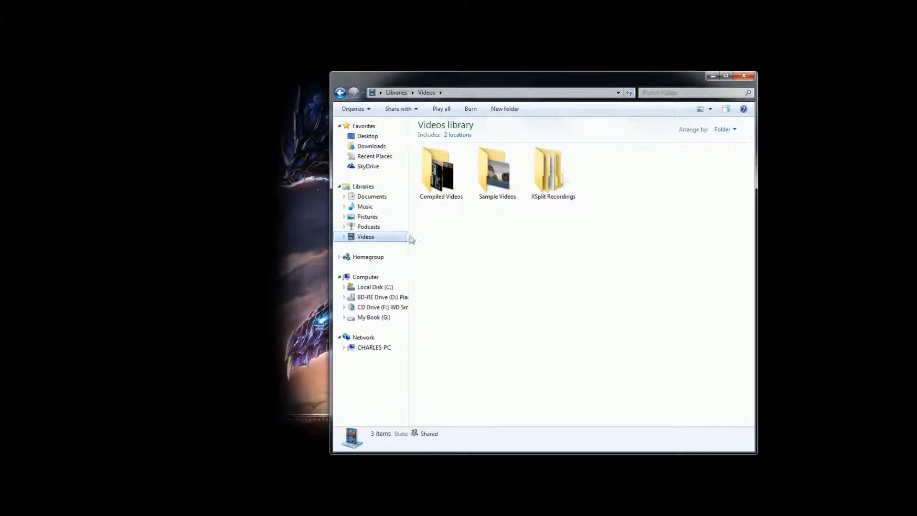
{"action": "double_click", "coordinate": [552, 175]}
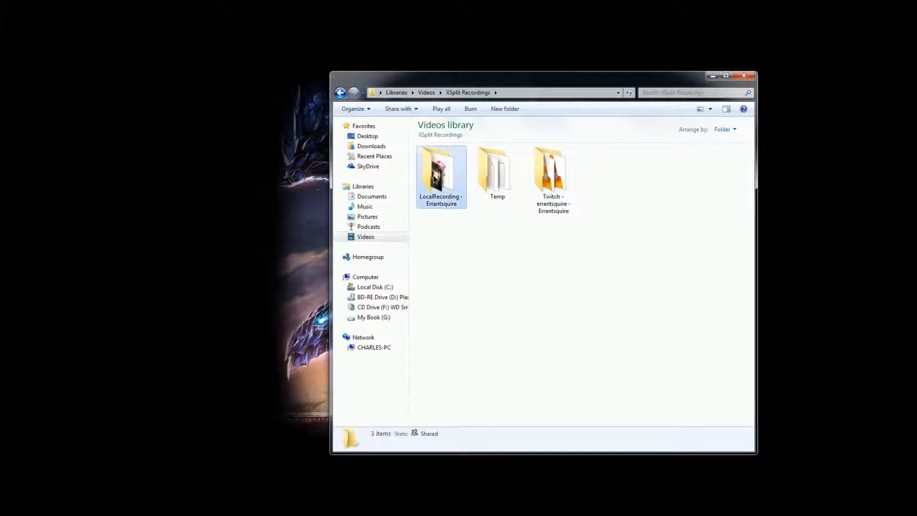
{"action": "double_click", "coordinate": [434, 176]}
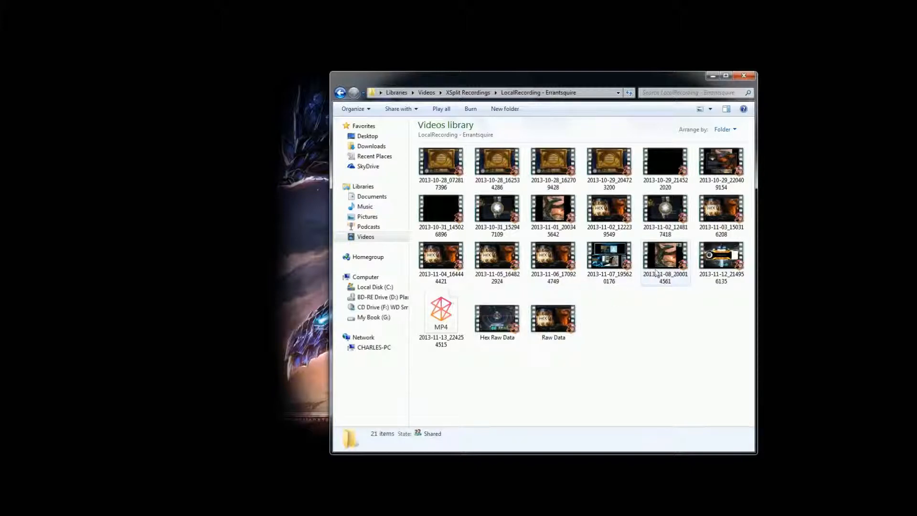
{"action": "left_click", "coordinate": [744, 76]}
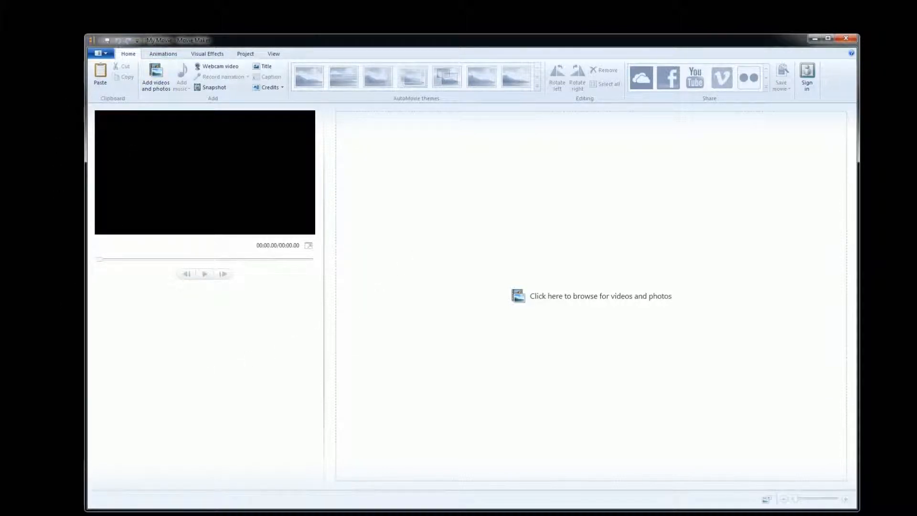
Open the LocalRecording folder under XSplit Recordings in the Videos library
{"action": "left_click", "coordinate": [57, 515]}
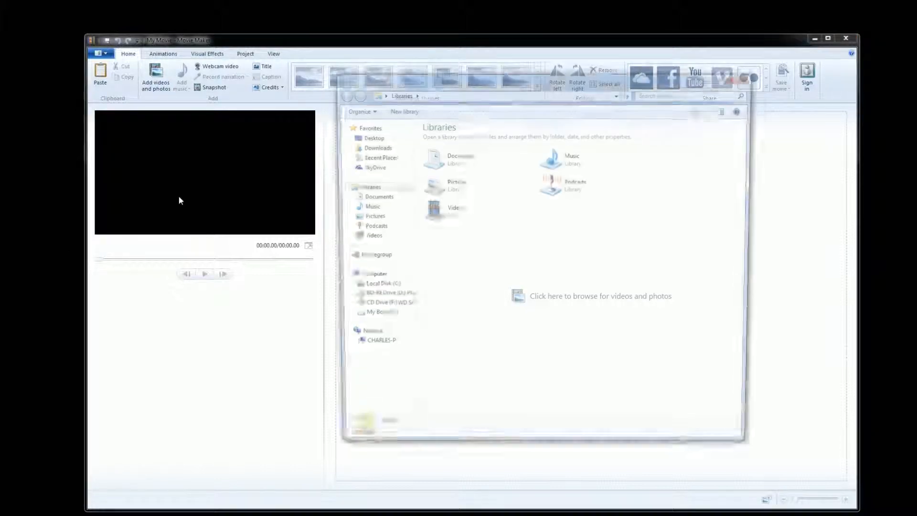
{"action": "left_click", "coordinate": [370, 197]}
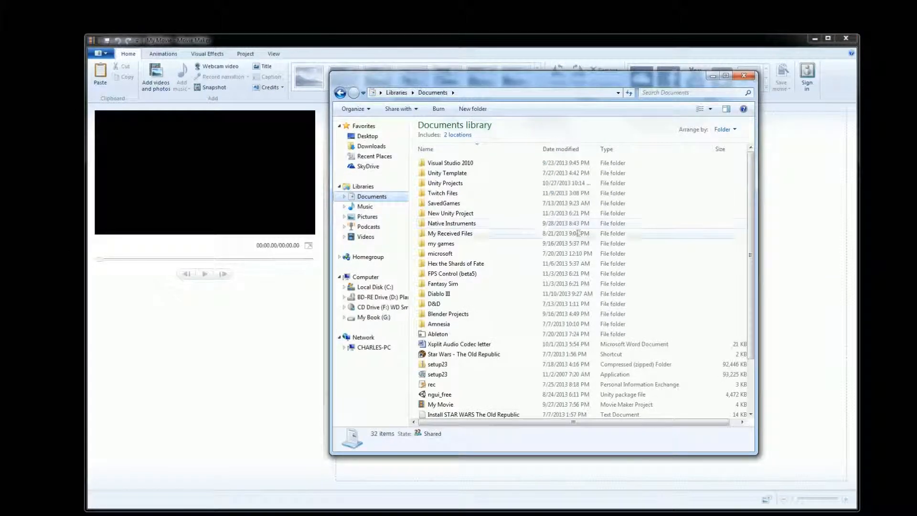
{"action": "left_click", "coordinate": [367, 237]}
{"action": "double_click", "coordinate": [564, 177]}
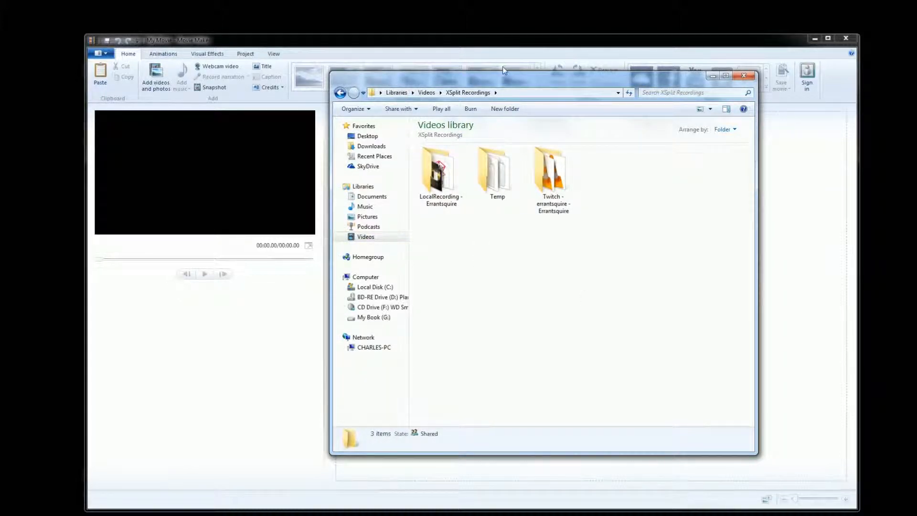
{"action": "double_click", "coordinate": [549, 186]}
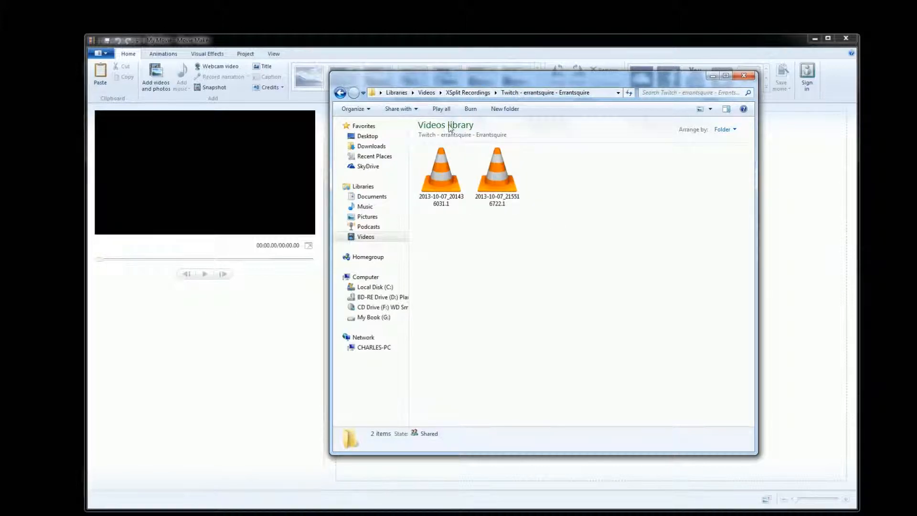
{"action": "left_click", "coordinate": [468, 93]}
{"action": "double_click", "coordinate": [446, 191]}
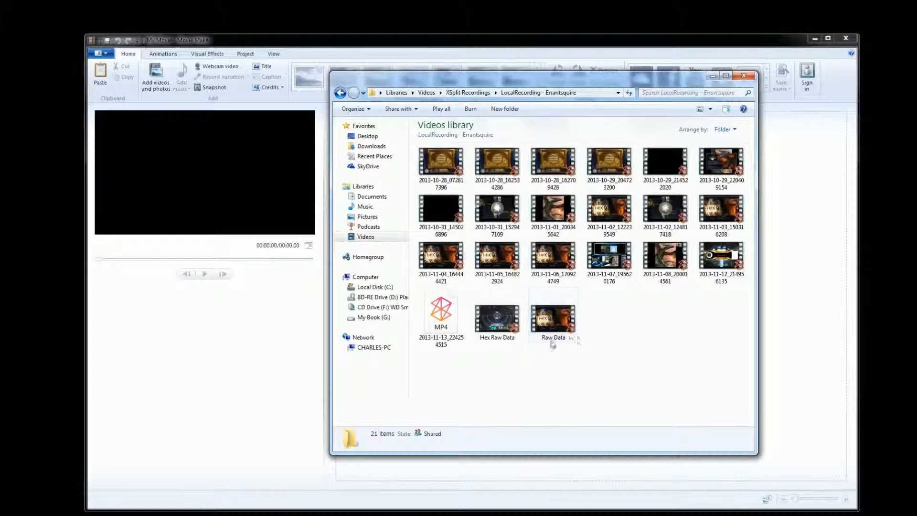
Add the Raw Data video from the LocalRecording folder to the empty Movie Maker project
{"action": "left_click_drag", "start_coordinate": [586, 80], "coordinate": [711, 133]}
{"action": "left_click_drag", "start_coordinate": [680, 371], "coordinate": [406, 201]}
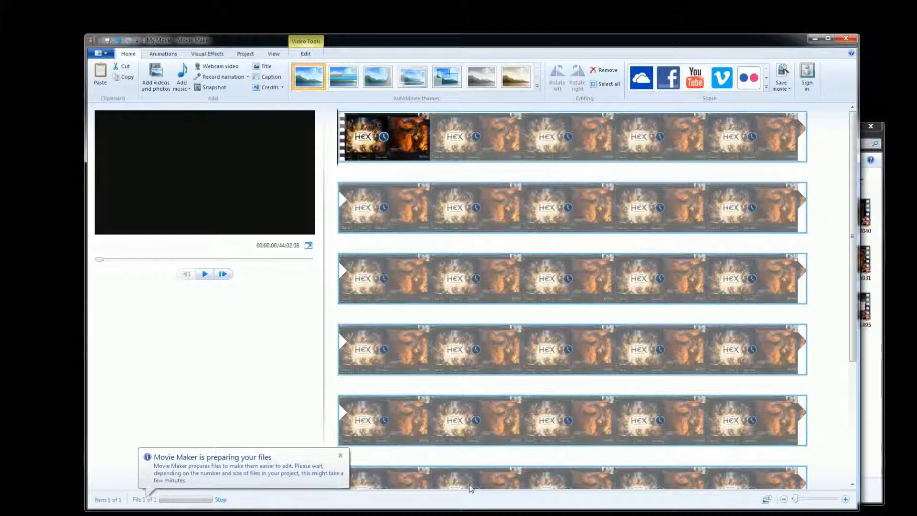
{"action": "left_click", "coordinate": [868, 410]}
{"action": "left_click", "coordinate": [693, 377]}
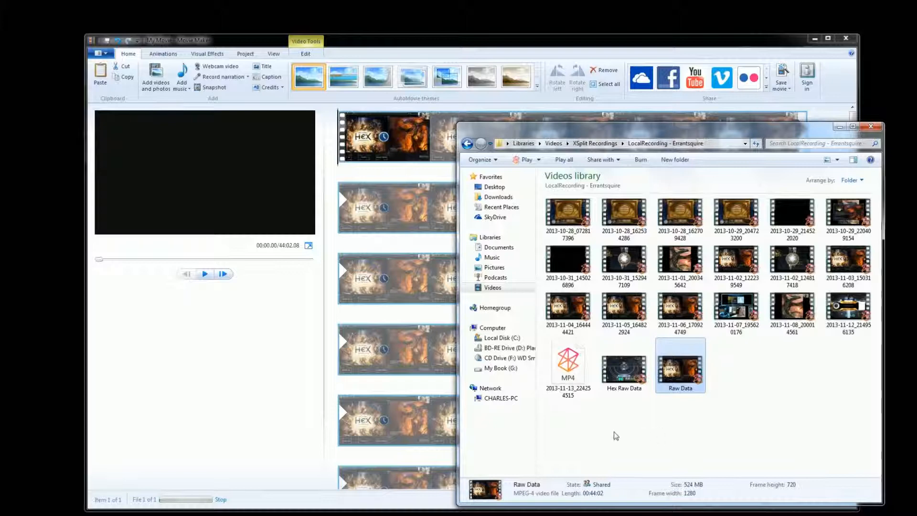
{"action": "left_click", "coordinate": [244, 369]}
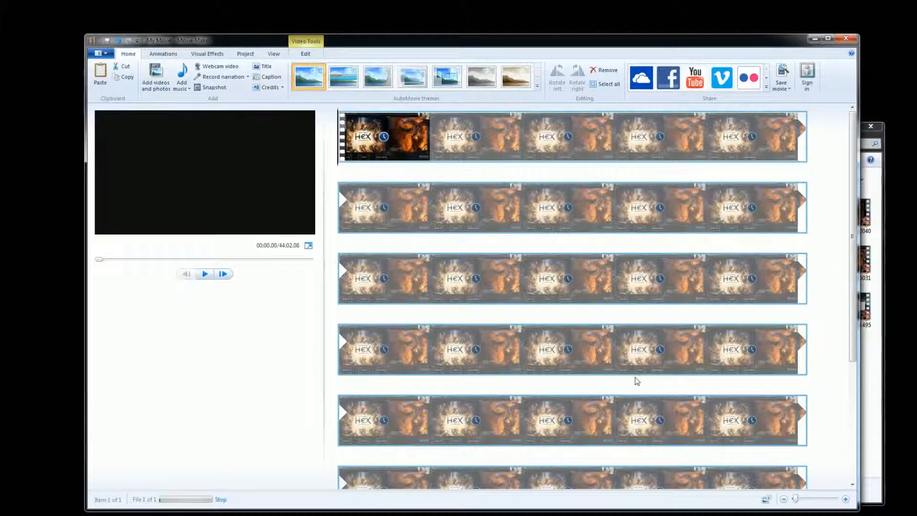
Add the Errantsquire Basic intro video from Compiled Videos and place it before the Raw Data clip
{"action": "left_click", "coordinate": [156, 76]}
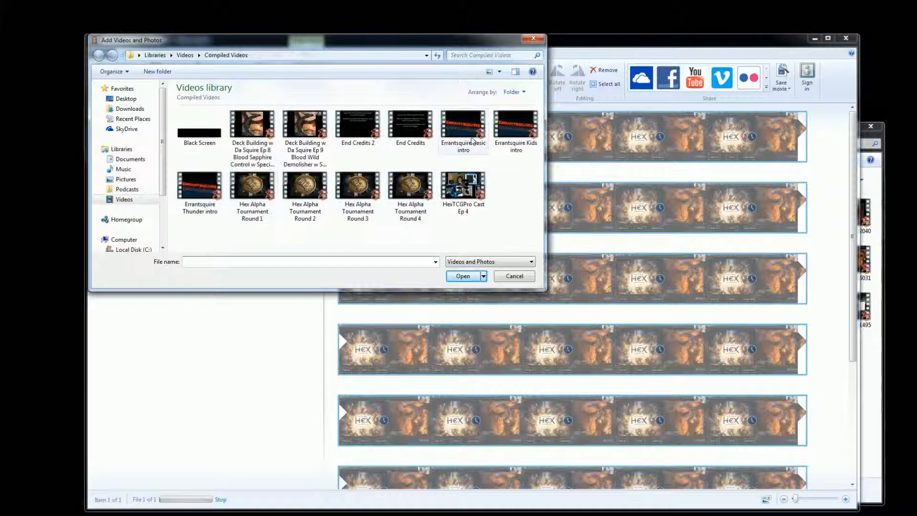
{"action": "left_click", "coordinate": [465, 137]}
{"action": "left_click", "coordinate": [476, 276]}
{"action": "left_click_drag", "start_coordinate": [413, 446], "coordinate": [630, 451]}
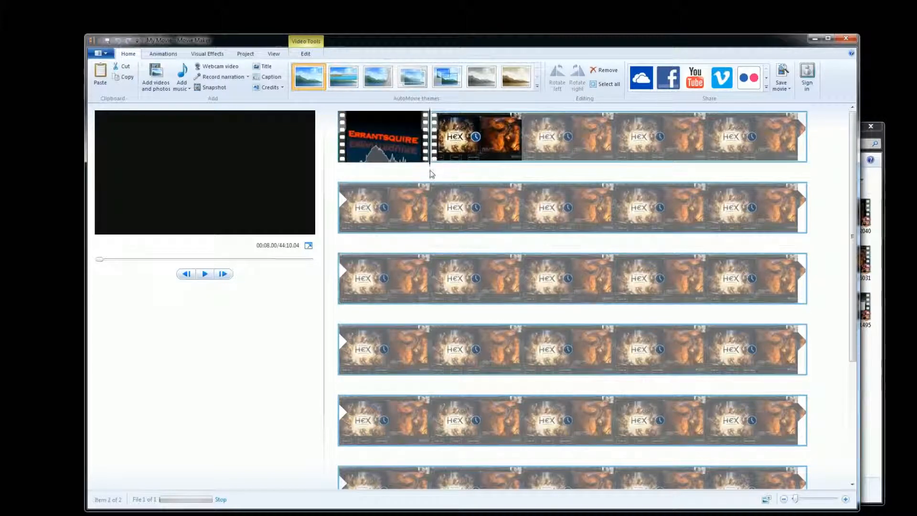
Add the End Credits 2 video from Compiled Videos after the Raw Data clip at the end of the movie
{"action": "left_click", "coordinate": [521, 153]}
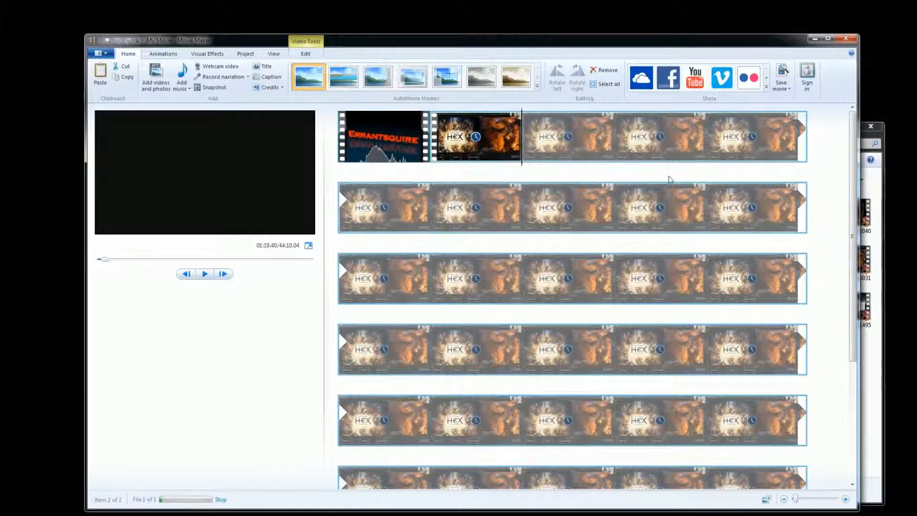
{"action": "scroll", "coordinate": [576, 364], "scroll_direction": "down", "scroll_amount": 2}
{"action": "scroll", "coordinate": [576, 364], "scroll_direction": "up", "scroll_amount": 2}
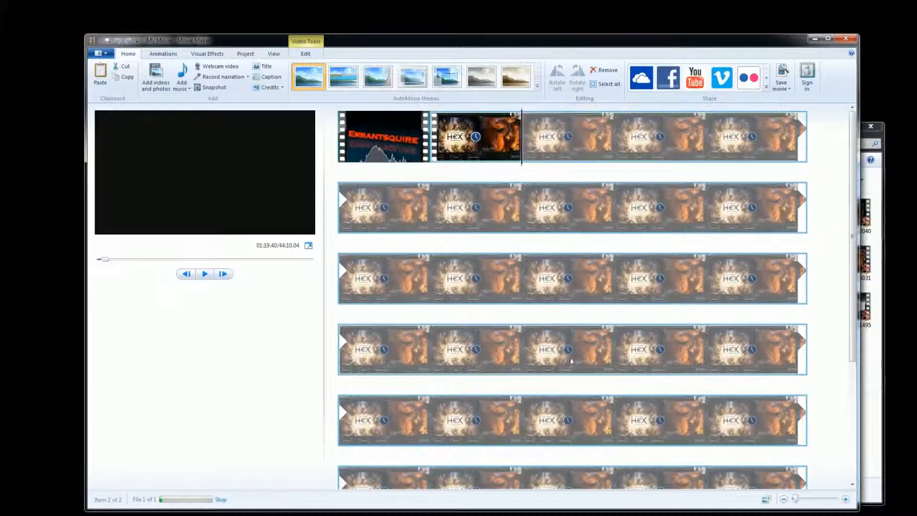
{"action": "left_click", "coordinate": [158, 83]}
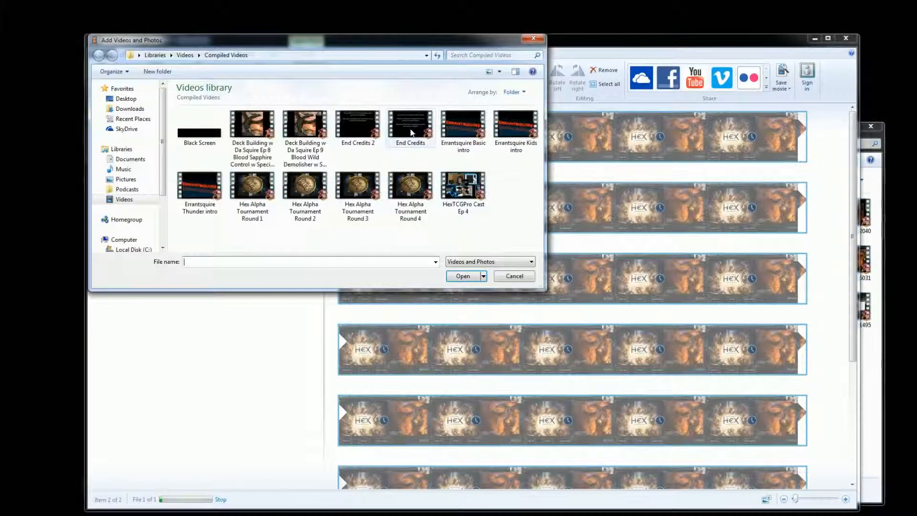
{"action": "left_click", "coordinate": [358, 127]}
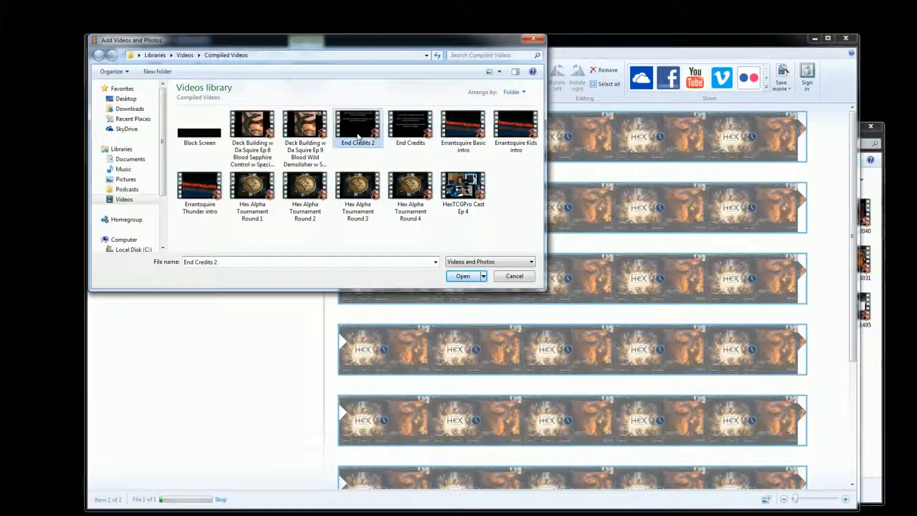
{"action": "left_click", "coordinate": [463, 276]}
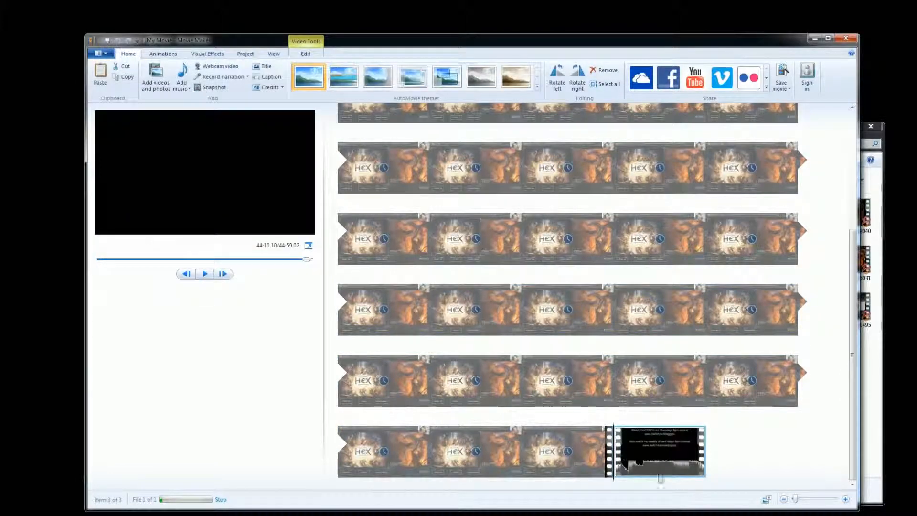
{"action": "scroll", "coordinate": [506, 355], "scroll_direction": "up", "scroll_amount": 10}
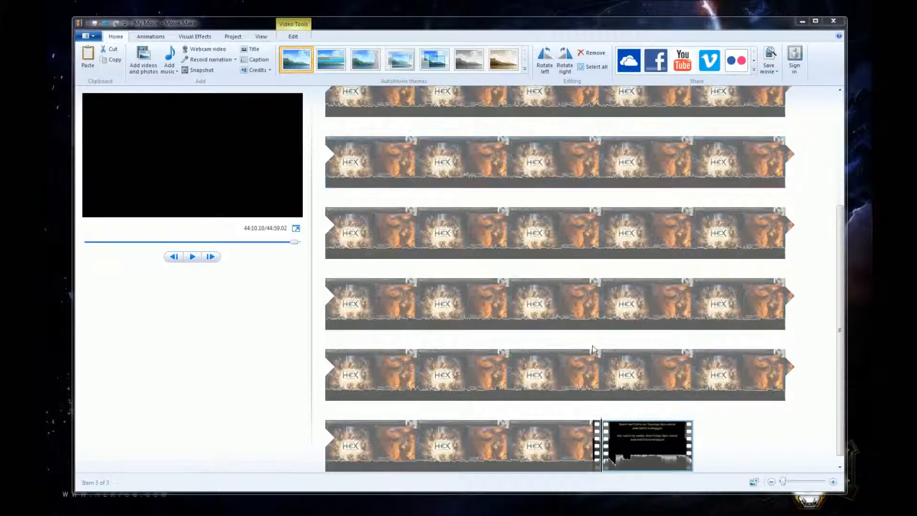
{"action": "right_click", "coordinate": [593, 310]}
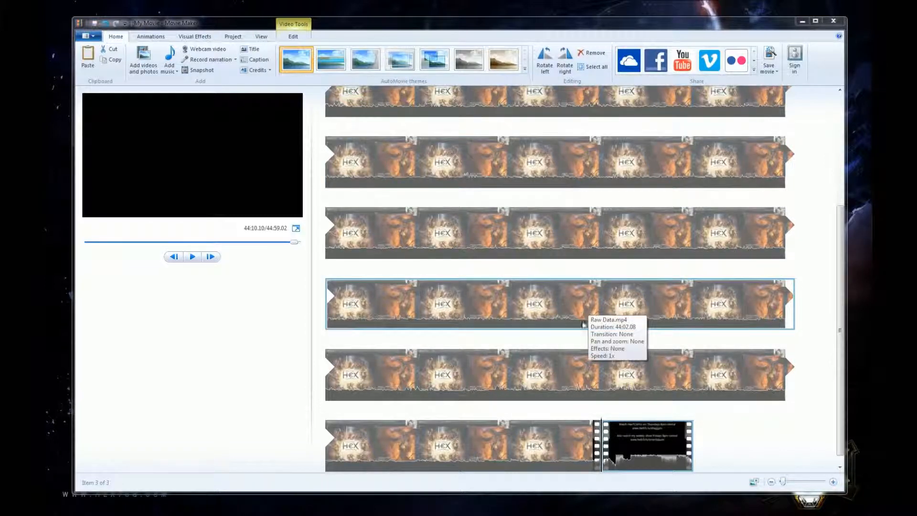
{"action": "left_click", "coordinate": [611, 334]}
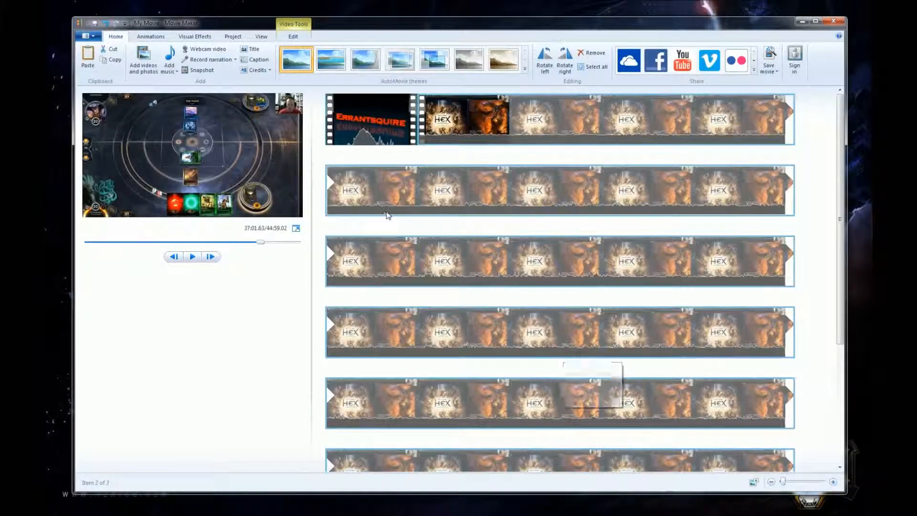
Save the project in My Documents as hextcggames, replacing the existing project file
{"action": "left_click", "coordinate": [88, 36]}
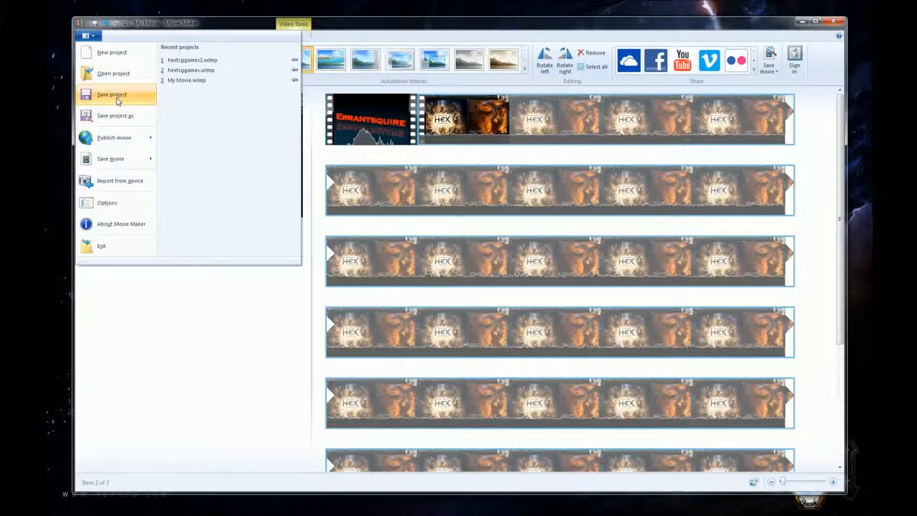
{"action": "left_click", "coordinate": [117, 98]}
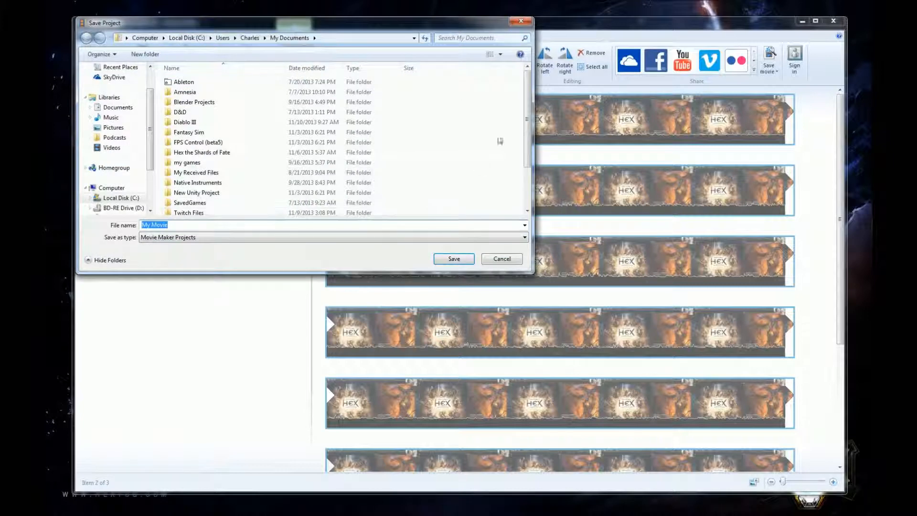
{"action": "left_click_drag", "start_coordinate": [529, 123], "coordinate": [527, 153]}
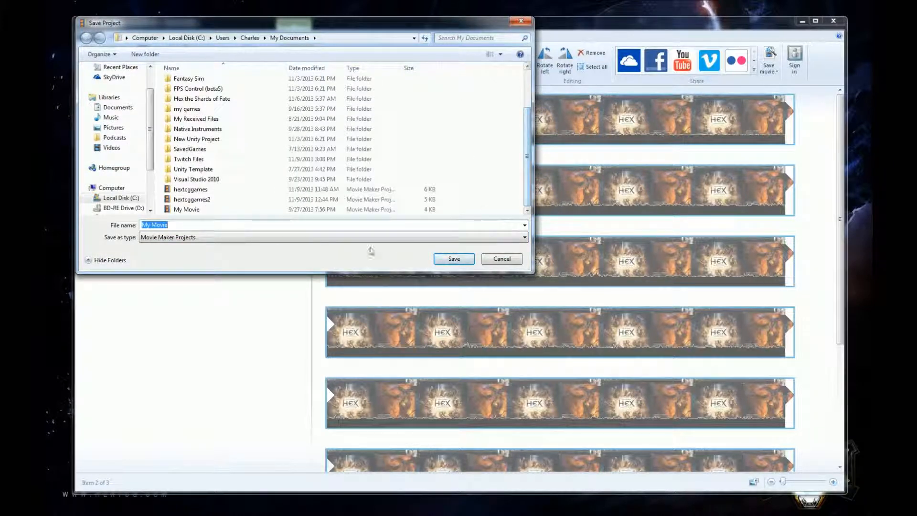
{"action": "left_click", "coordinate": [227, 191]}
{"action": "left_click", "coordinate": [459, 260]}
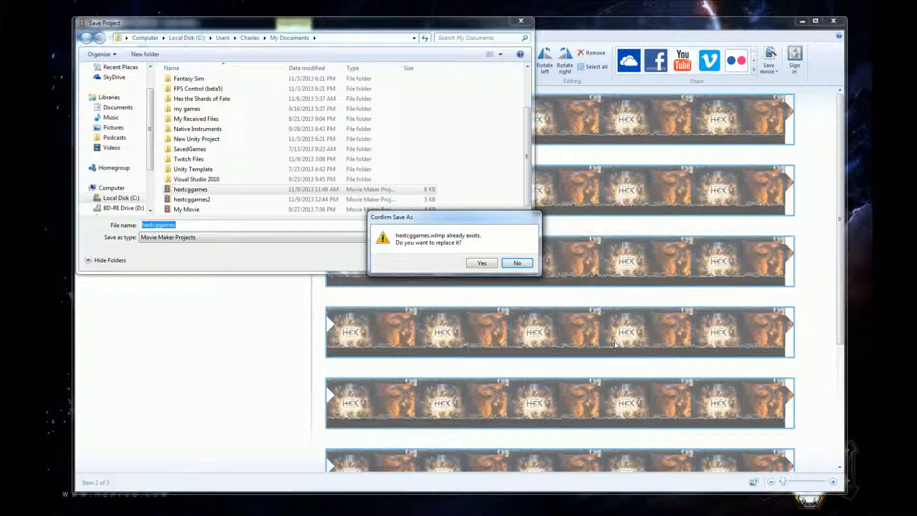
{"action": "left_click", "coordinate": [491, 265]}
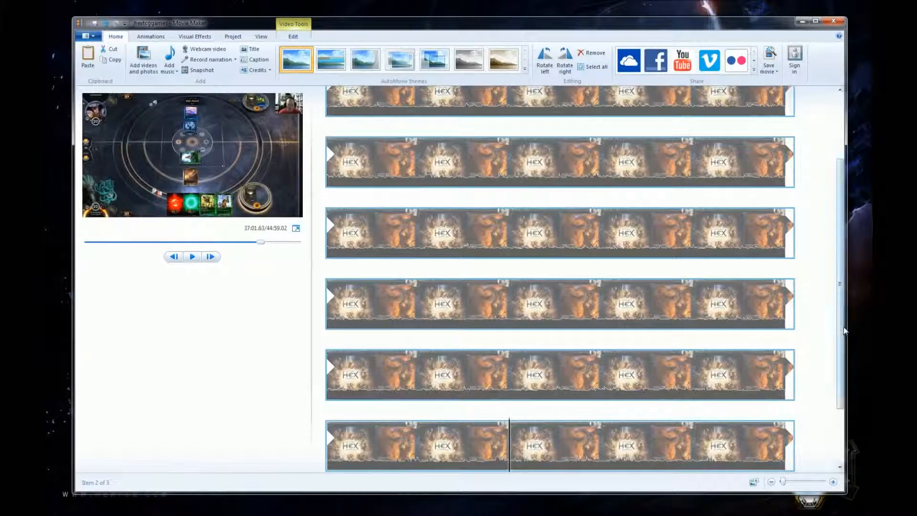
Scrub through the Raw Data clip to about 08:14 and play the footage from there to find where the match starts
{"action": "scroll", "coordinate": [841, 317], "scroll_direction": "up", "scroll_amount": 5}
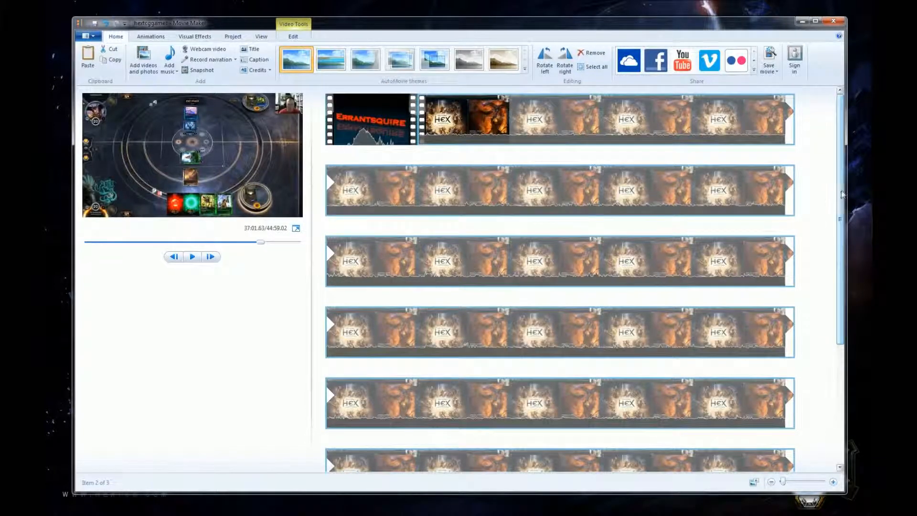
{"action": "left_click", "coordinate": [467, 130]}
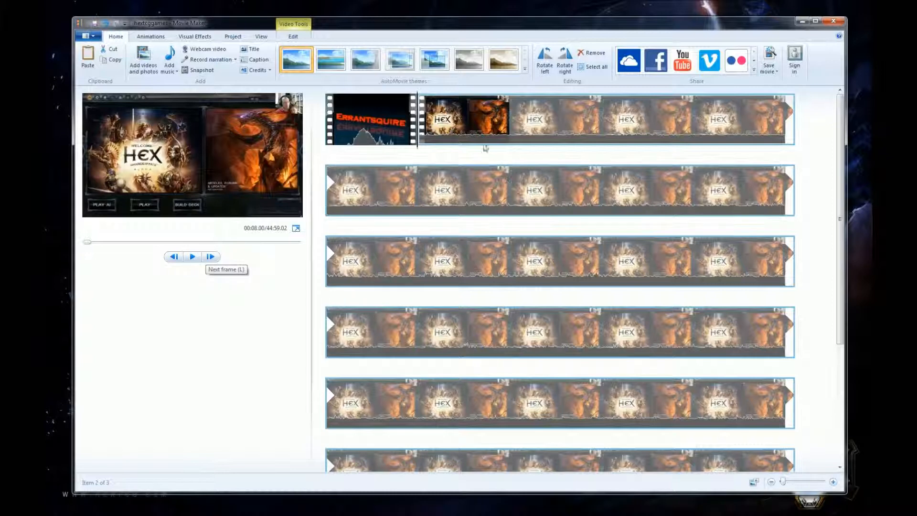
{"action": "left_click_drag", "start_coordinate": [426, 143], "coordinate": [382, 201]}
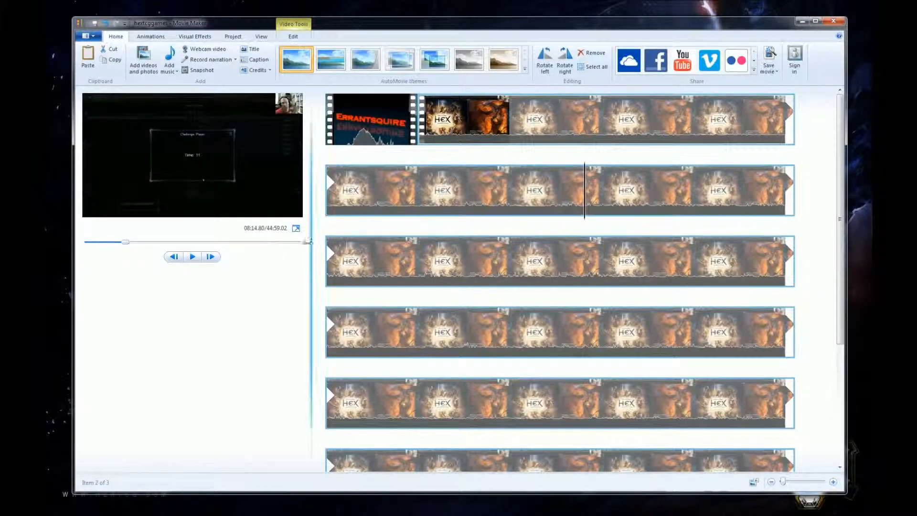
{"action": "left_click", "coordinate": [194, 258]}
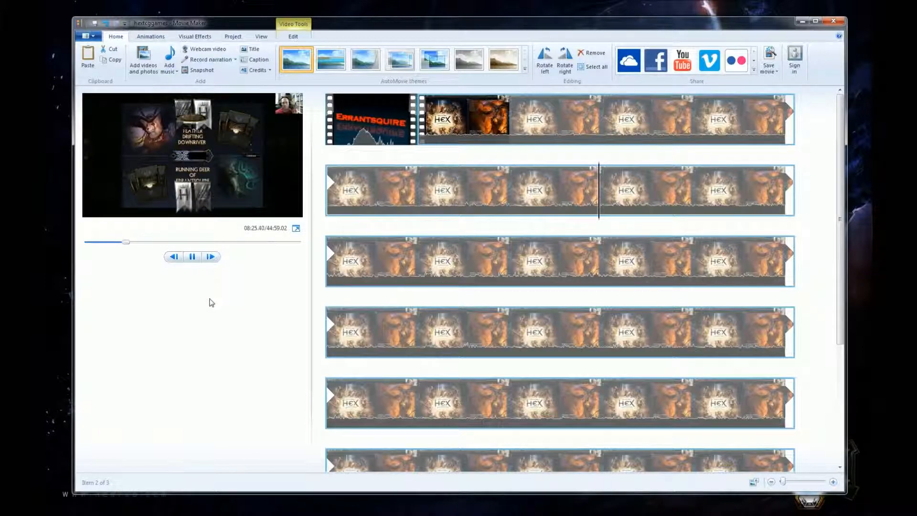
{"action": "left_click", "coordinate": [193, 258]}
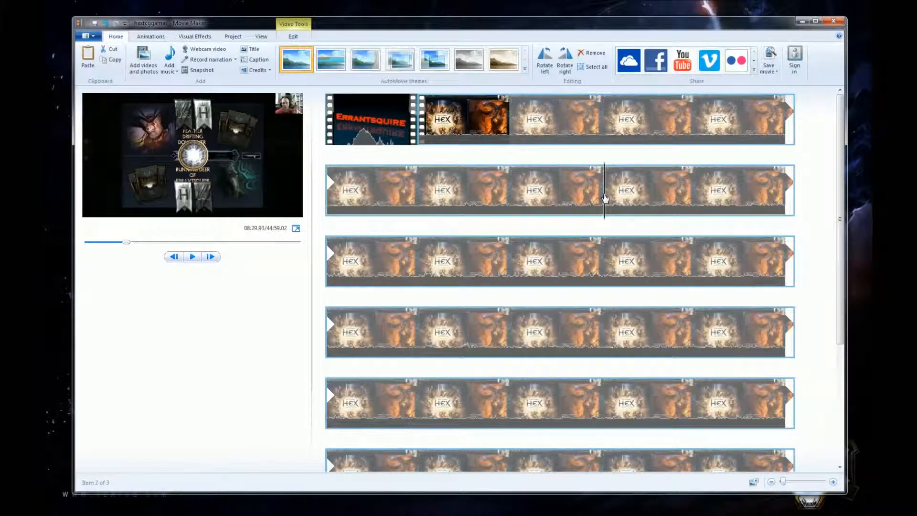
Split the Raw Data clip at 08:14.43, during the challenge wait screen
{"action": "left_click_drag", "start_coordinate": [605, 198], "coordinate": [587, 205]}
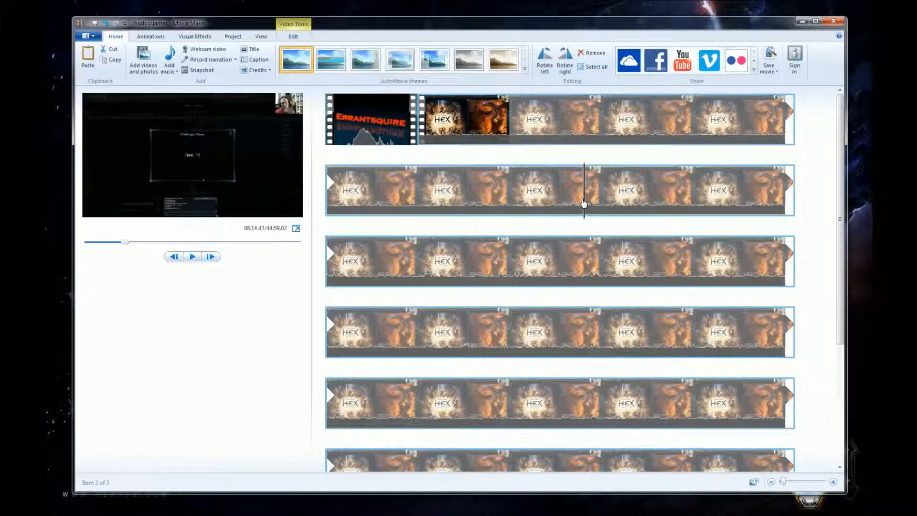
{"action": "right_click", "coordinate": [585, 204]}
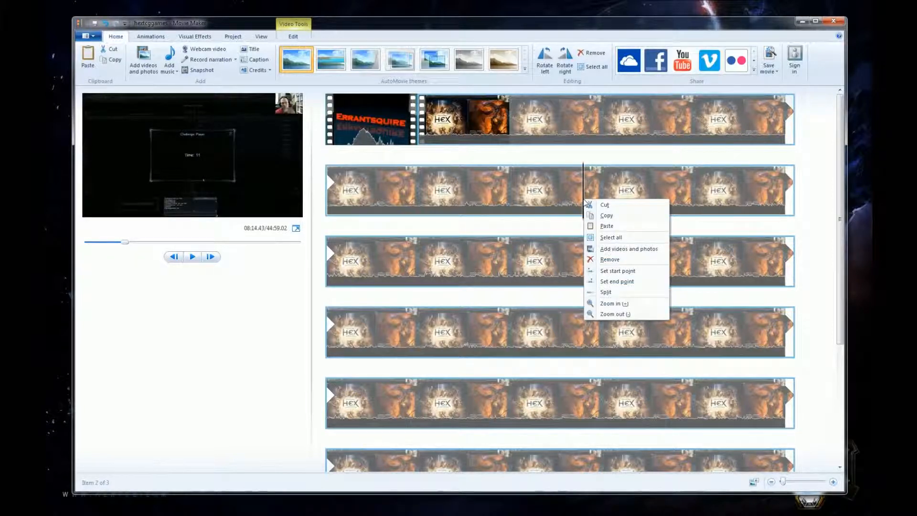
{"action": "left_click", "coordinate": [606, 292]}
{"action": "left_click", "coordinate": [419, 212]}
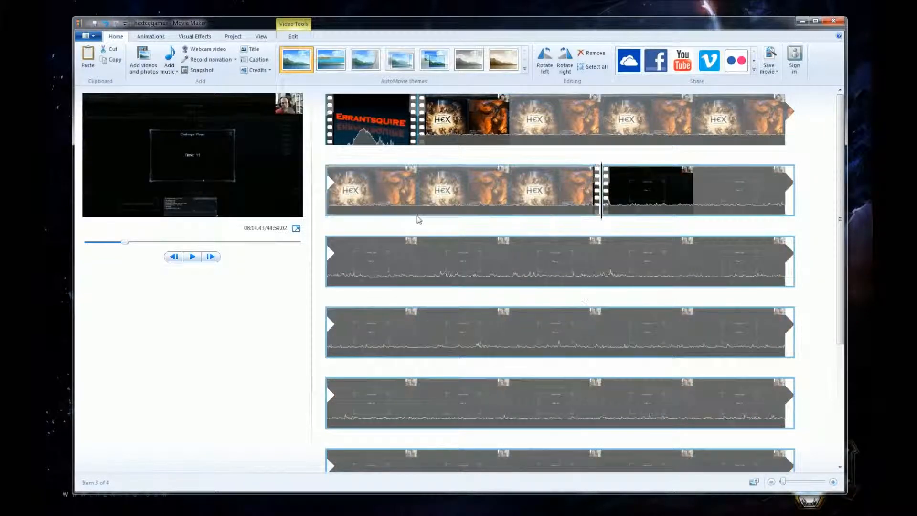
Remove the Raw Data segment between the intro and the split point at the challenge wait screen
{"action": "right_click", "coordinate": [510, 195]}
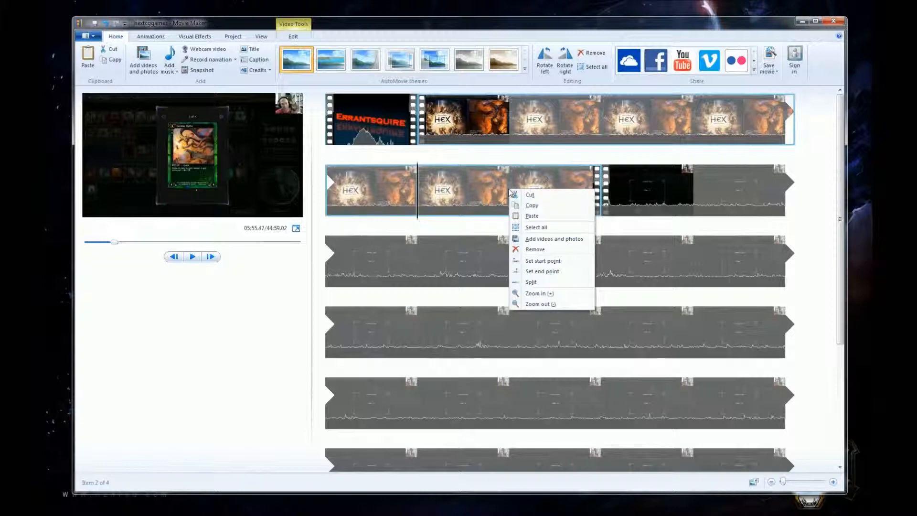
{"action": "left_click", "coordinate": [533, 248]}
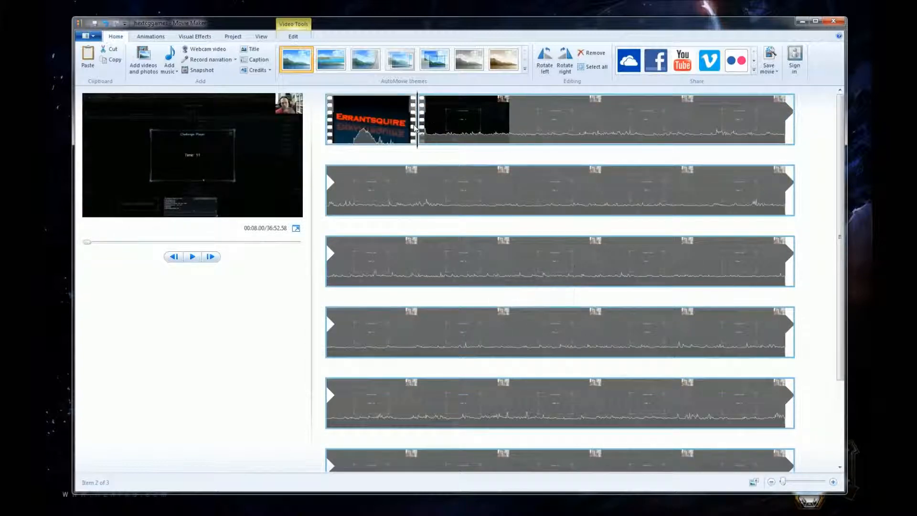
Find the end of the first match in the Raw Data clip and split it at 24:21.63, on the screen after the defeat
{"action": "left_click", "coordinate": [485, 139]}
{"action": "left_click_drag", "start_coordinate": [487, 140], "coordinate": [577, 337]}
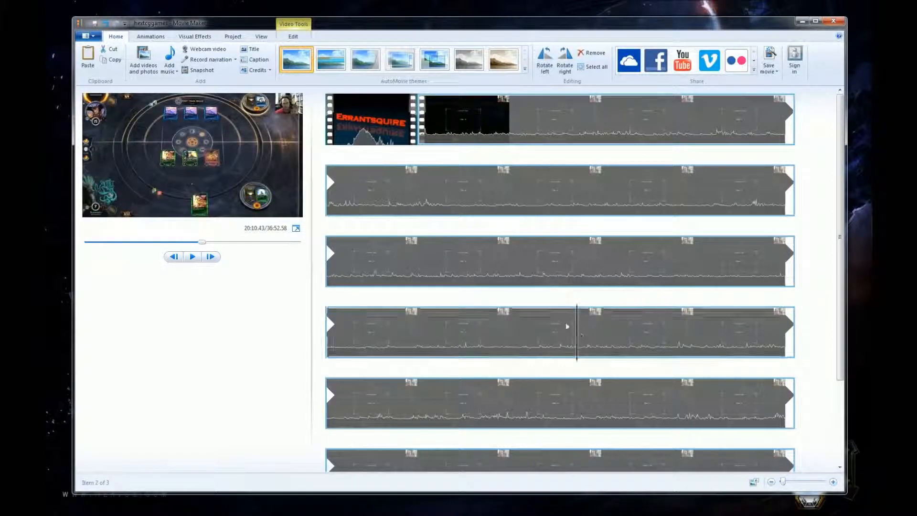
{"action": "scroll", "coordinate": [550, 317], "scroll_direction": "down", "scroll_amount": 3}
{"action": "left_click_drag", "start_coordinate": [578, 263], "coordinate": [441, 328]}
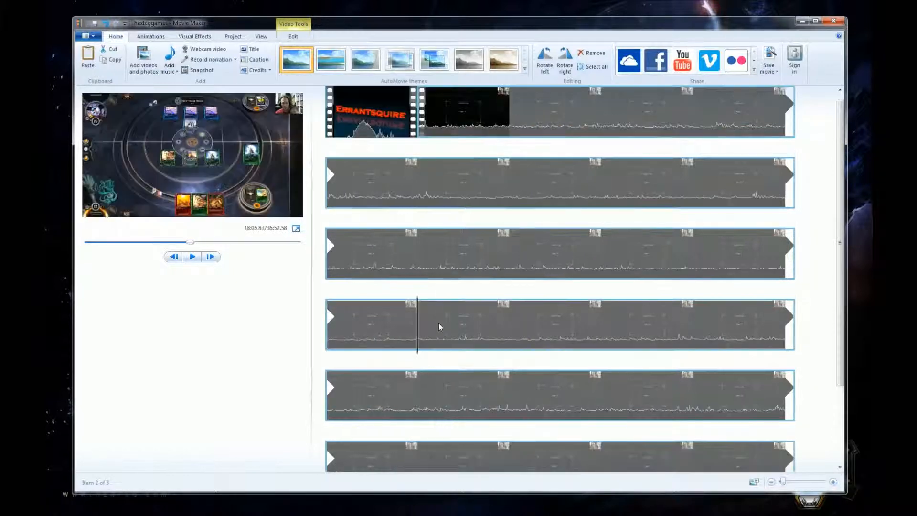
{"action": "scroll", "coordinate": [423, 378], "scroll_direction": "down", "scroll_amount": 1}
{"action": "mouse_move", "coordinate": [426, 354]}
{"action": "left_mouse_down"}
{"action": "mouse_move", "coordinate": [430, 342]}
{"action": "mouse_move", "coordinate": [451, 348]}
{"action": "mouse_move", "coordinate": [436, 346]}
{"action": "left_mouse_up"}
{"action": "left_click", "coordinate": [192, 256]}
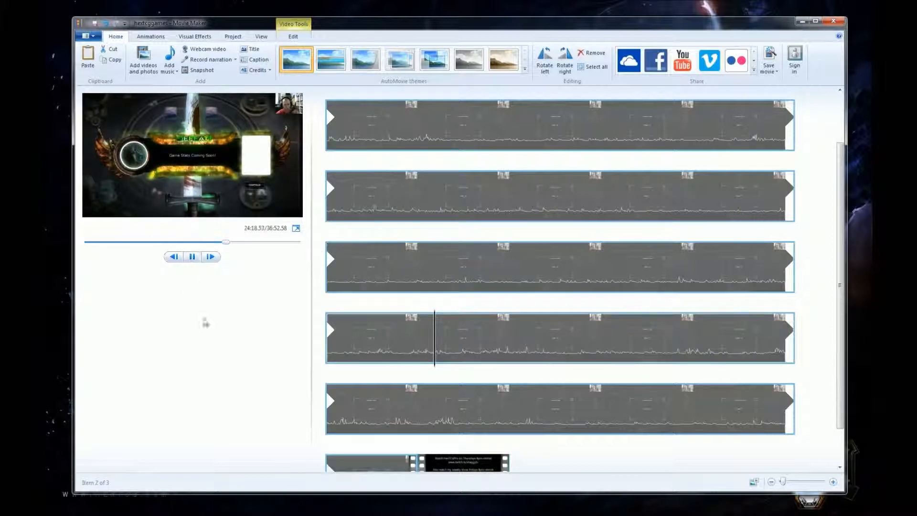
{"action": "left_click", "coordinate": [193, 258]}
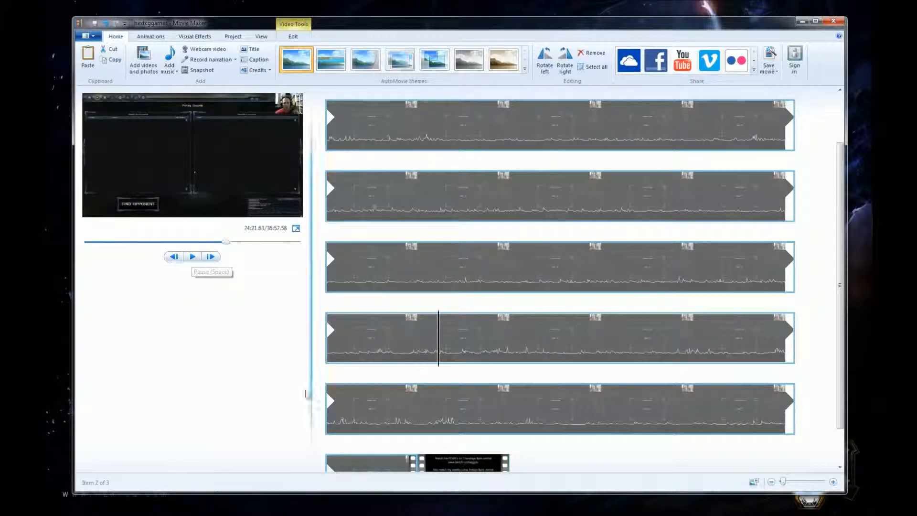
{"action": "right_click", "coordinate": [440, 368]}
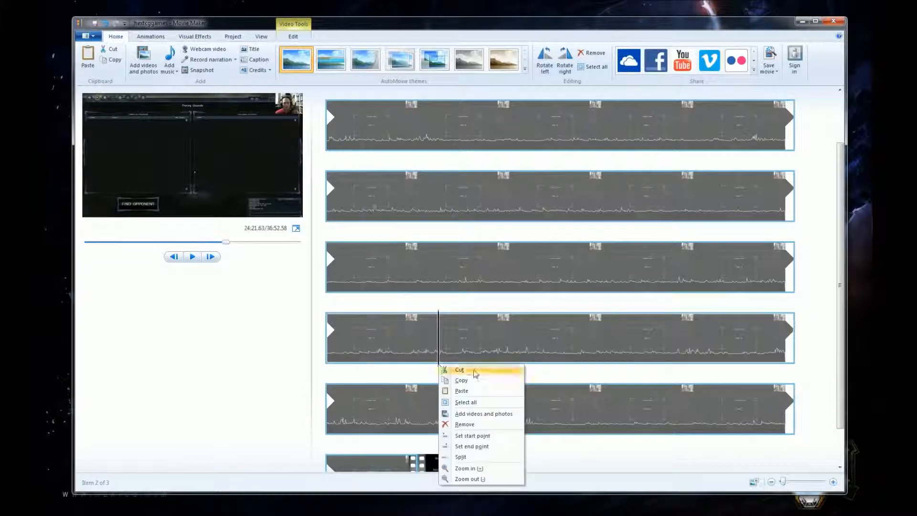
{"action": "left_click", "coordinate": [471, 459]}
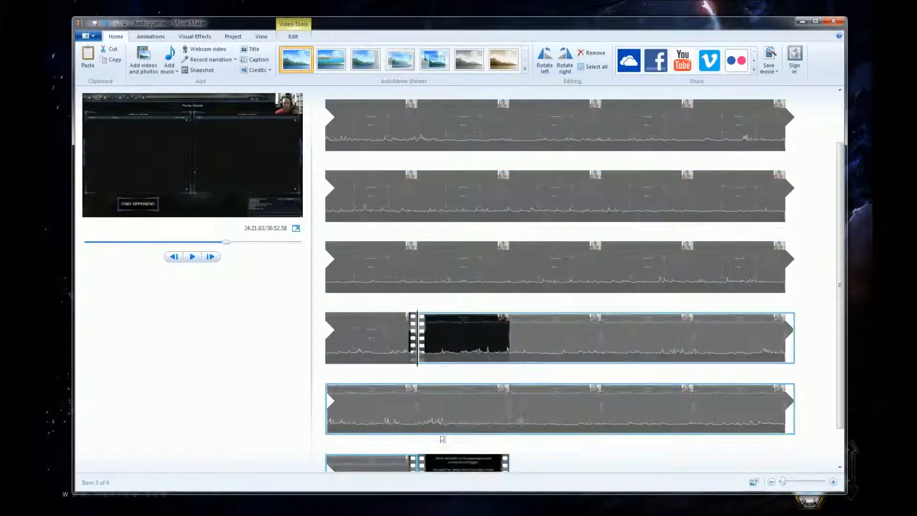
Split the remaining Raw Data footage at 24:43.20, where the incoming challenge dialog for the second match is shown
{"action": "left_click_drag", "start_coordinate": [418, 360], "coordinate": [445, 354]}
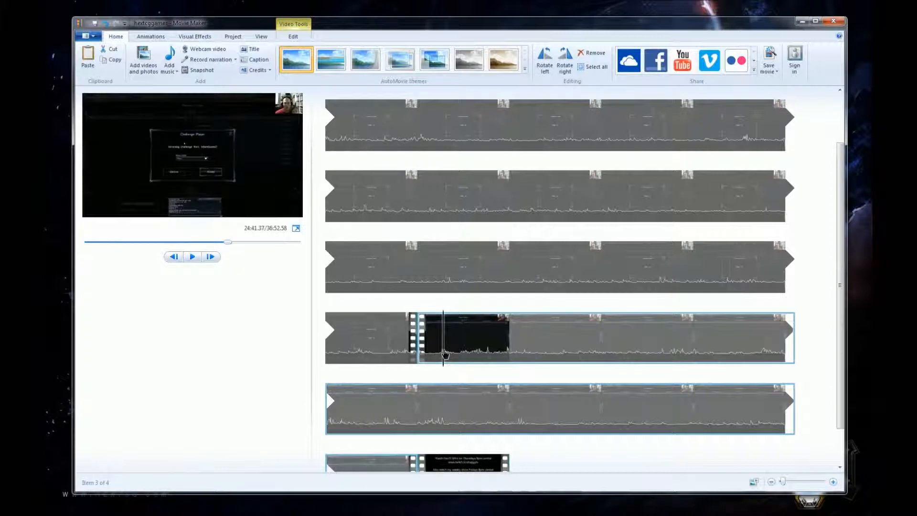
{"action": "left_click_drag", "start_coordinate": [448, 354], "coordinate": [447, 354]}
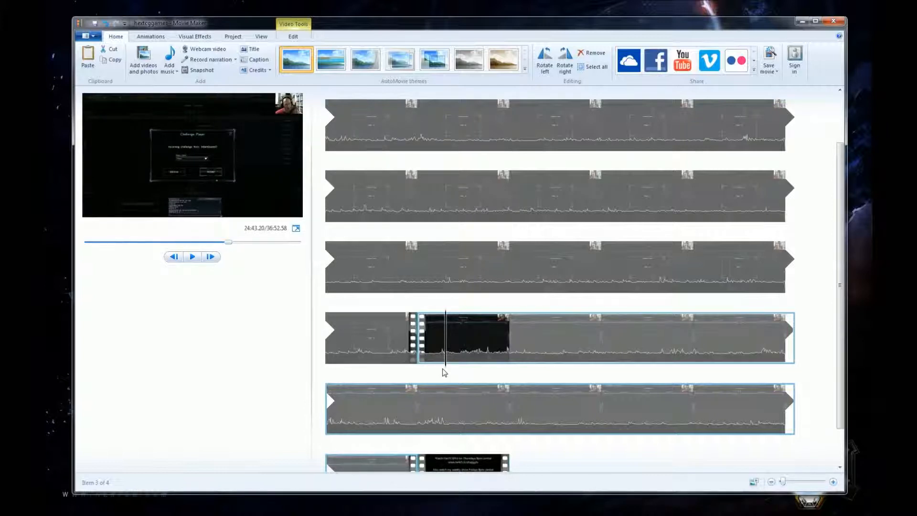
{"action": "right_click", "coordinate": [445, 372]}
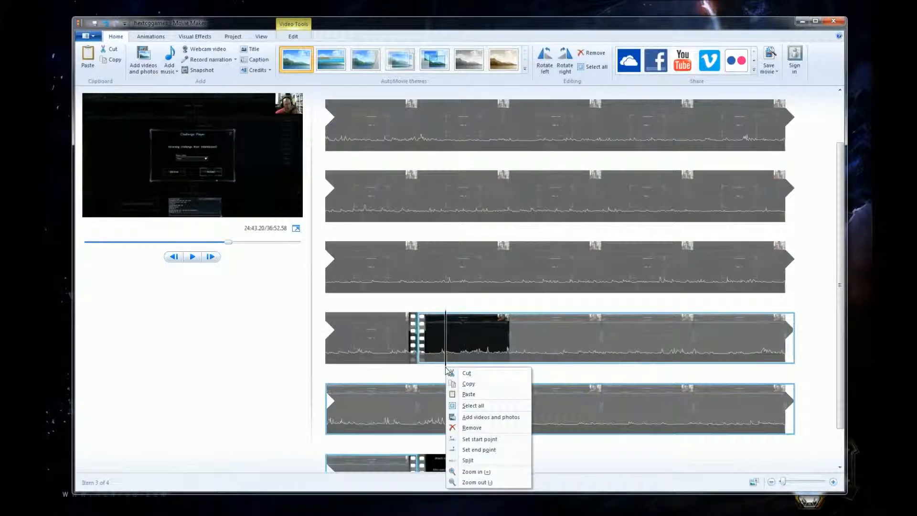
{"action": "left_click", "coordinate": [477, 460]}
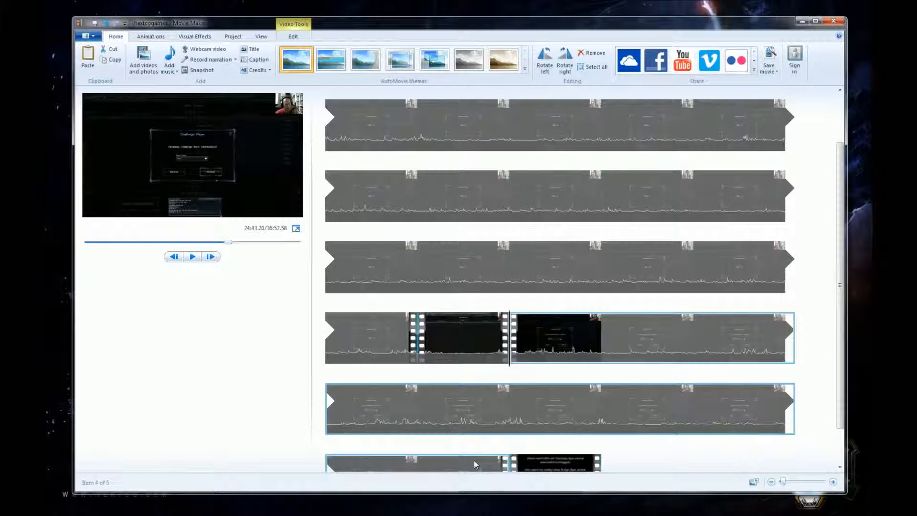
Remove the short Raw Data segment between the two matches
{"action": "left_click", "coordinate": [462, 344]}
{"action": "right_click", "coordinate": [462, 349]}
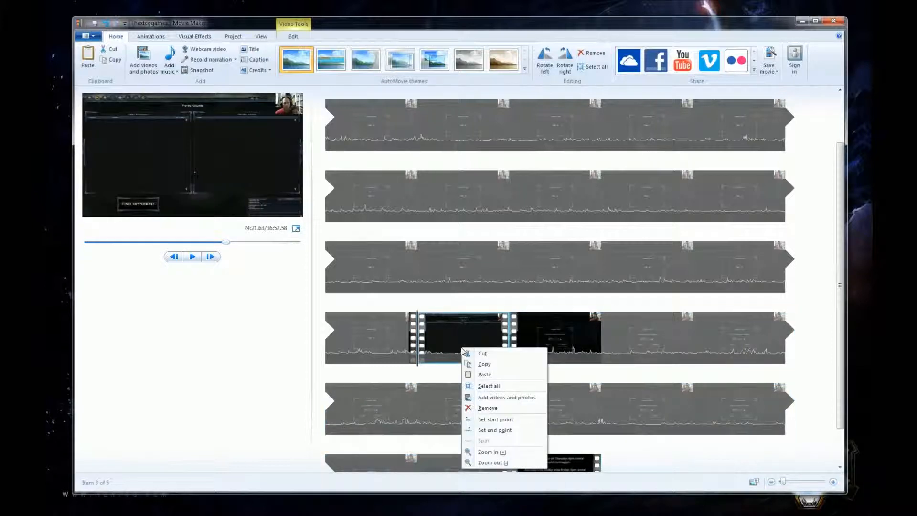
{"action": "left_click", "coordinate": [502, 409]}
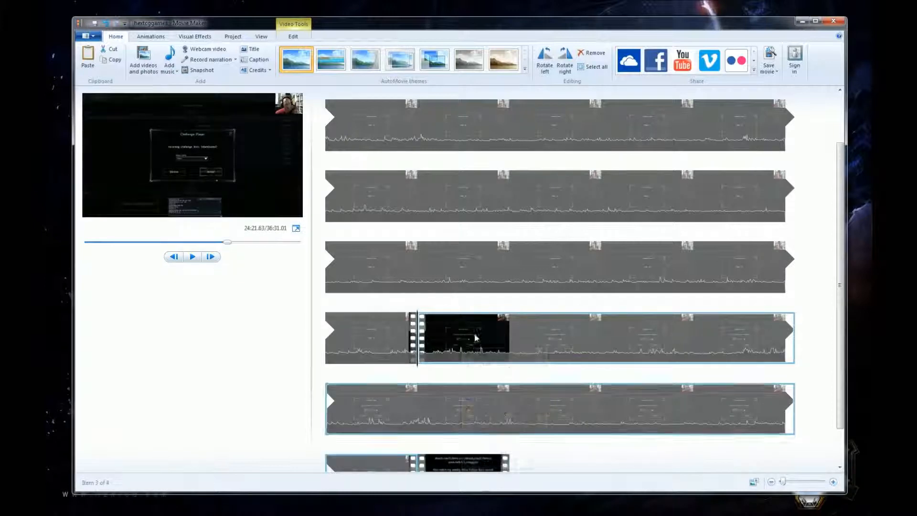
Scrub the second match to about 35:23 and play it into the end credits to check how the footage ends
{"action": "scroll", "coordinate": [507, 417], "scroll_direction": "down", "scroll_amount": 1}
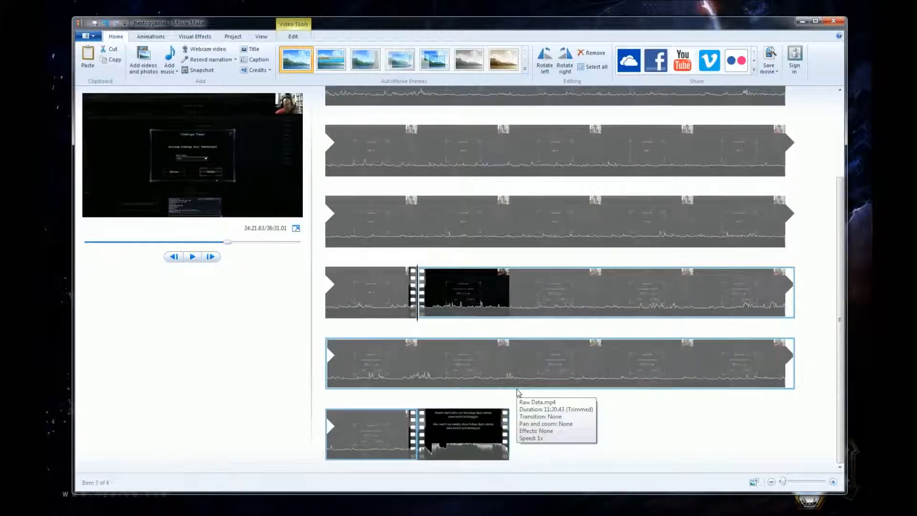
{"action": "left_click_drag", "start_coordinate": [419, 302], "coordinate": [394, 452]}
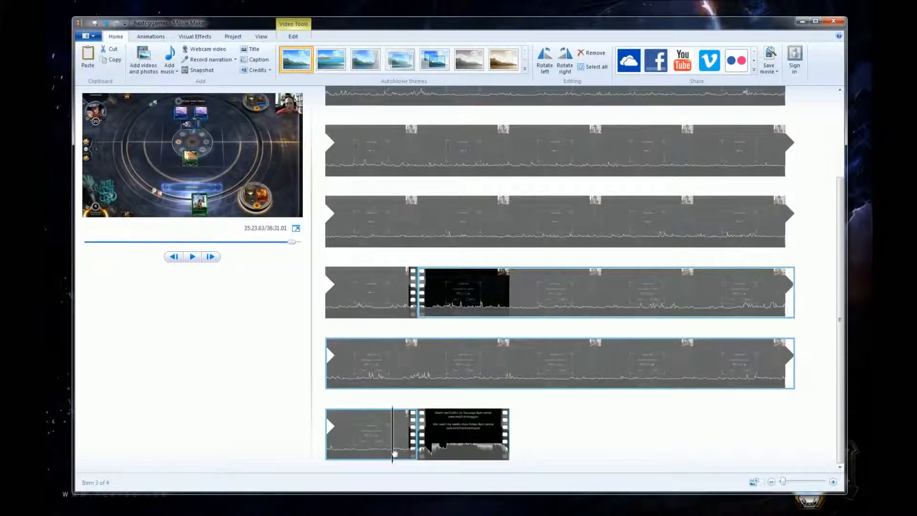
{"action": "left_click", "coordinate": [191, 258]}
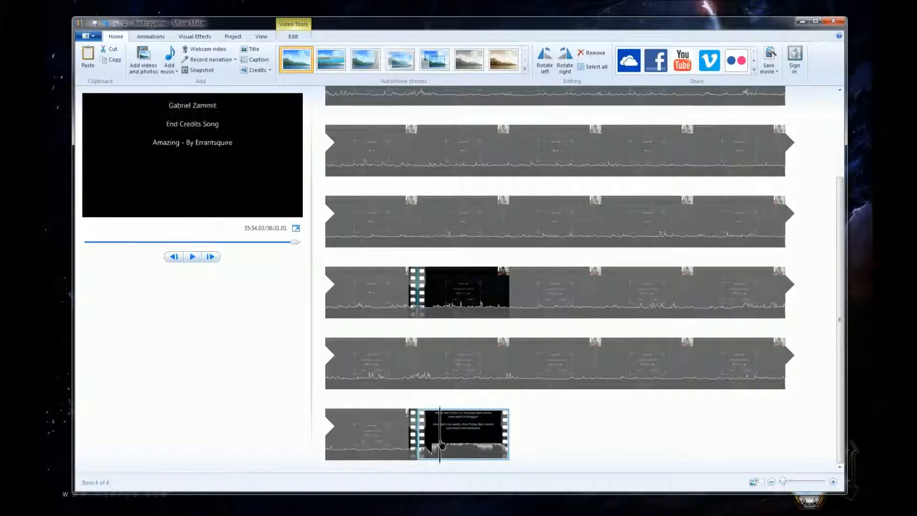
{"action": "left_click", "coordinate": [385, 445]}
{"action": "left_click", "coordinate": [382, 447]}
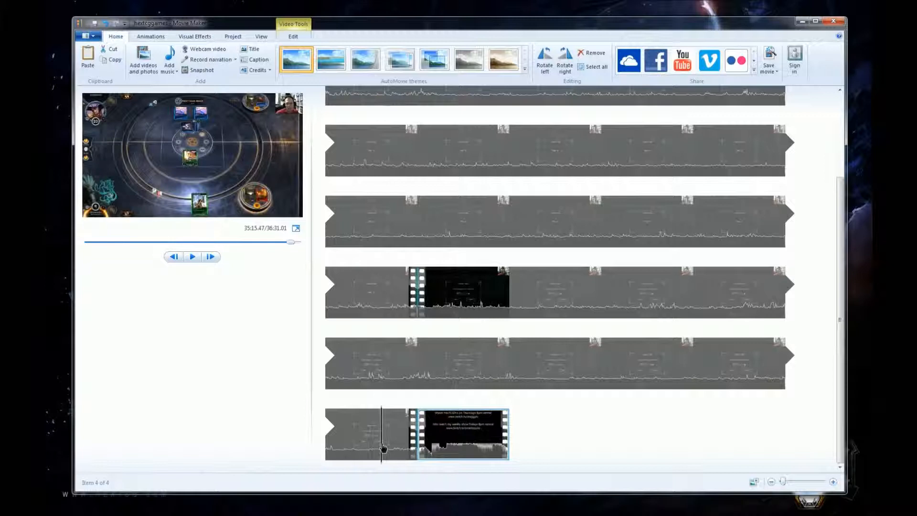
{"action": "left_click", "coordinate": [382, 447]}
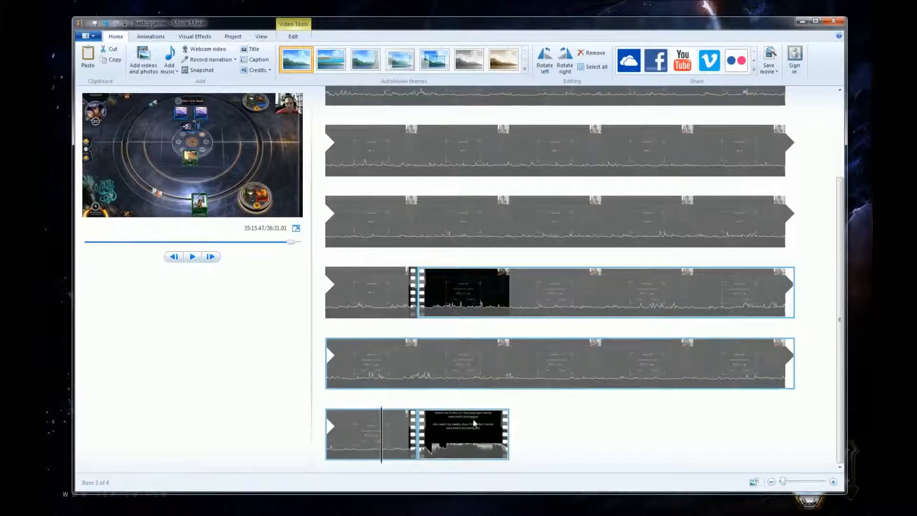
Play the movie from 00:02.43 in the intro clip to check the transition into the first match
{"action": "scroll", "coordinate": [440, 353], "scroll_direction": "up", "scroll_amount": 3}
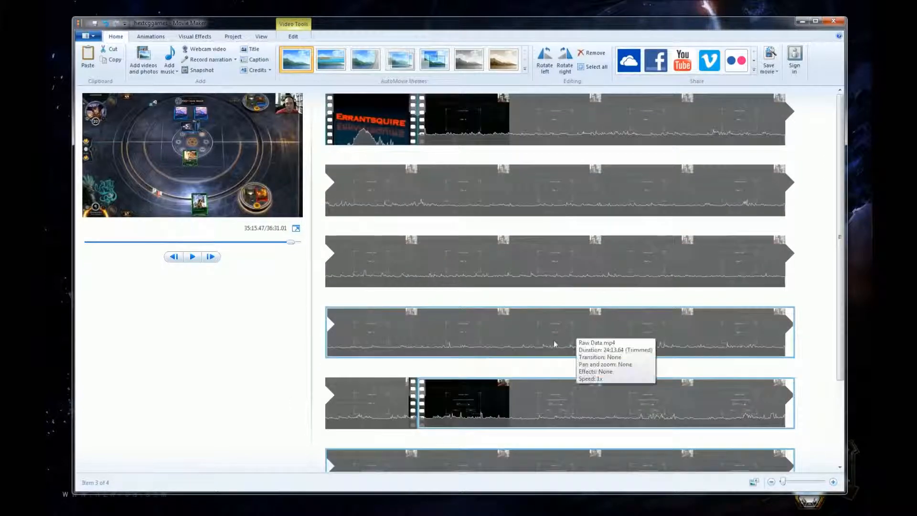
{"action": "left_click", "coordinate": [367, 126]}
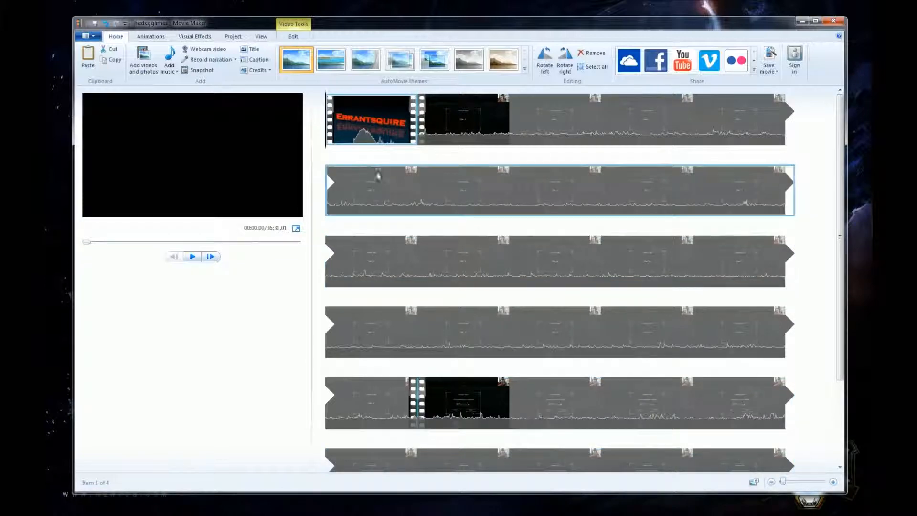
{"action": "scroll", "coordinate": [440, 271], "scroll_direction": "down", "scroll_amount": 2}
{"action": "scroll", "coordinate": [389, 319], "scroll_direction": "up", "scroll_amount": 2}
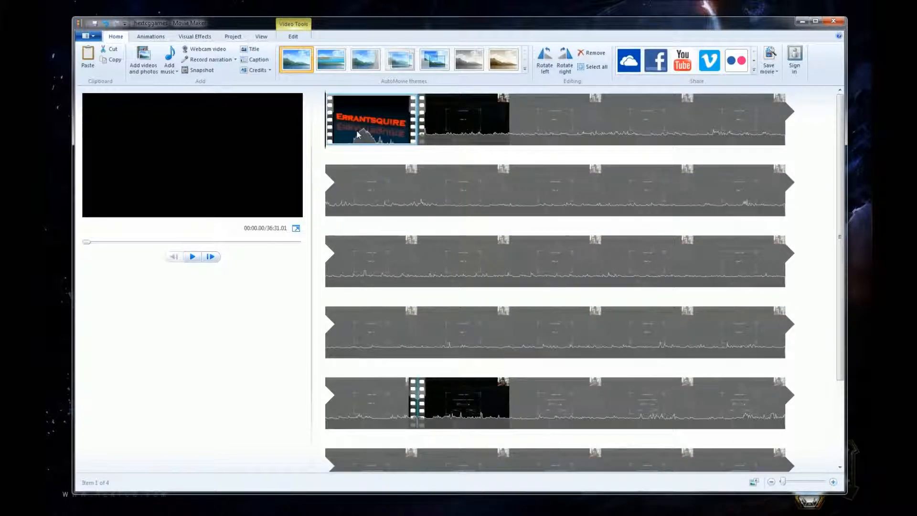
{"action": "scroll", "coordinate": [427, 333], "scroll_direction": "down", "scroll_amount": 2}
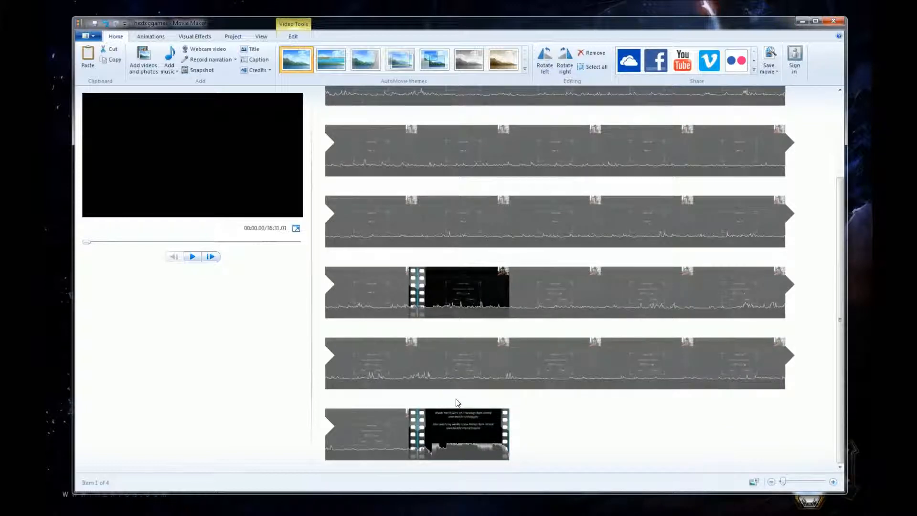
{"action": "scroll", "coordinate": [452, 392], "scroll_direction": "up", "scroll_amount": 4}
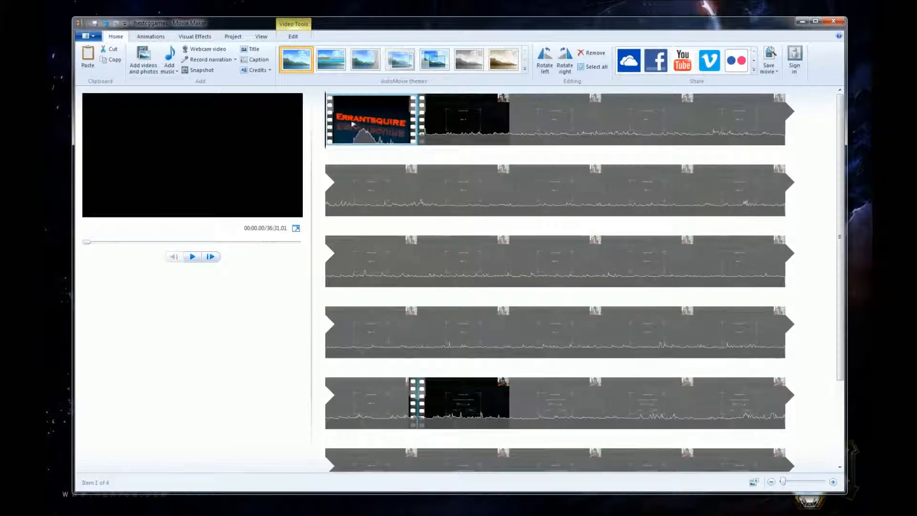
{"action": "left_click_drag", "start_coordinate": [327, 125], "coordinate": [354, 143]}
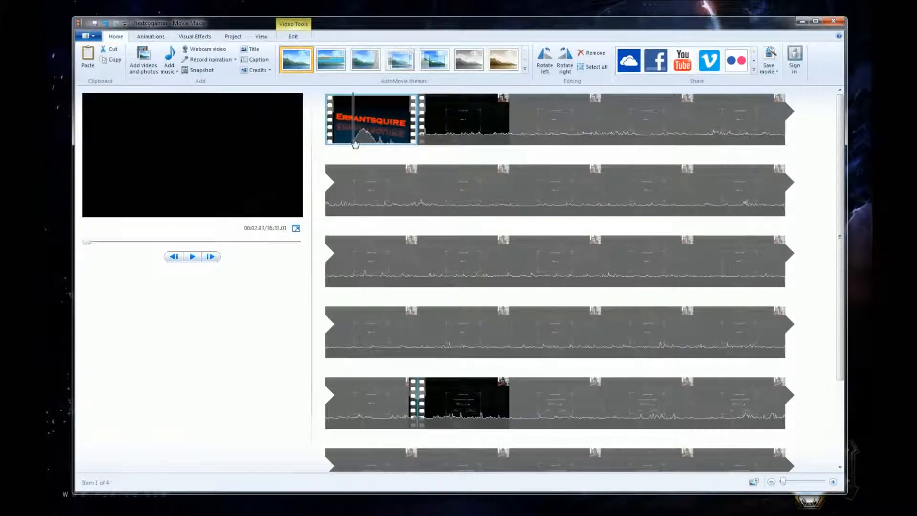
{"action": "left_click", "coordinate": [193, 257]}
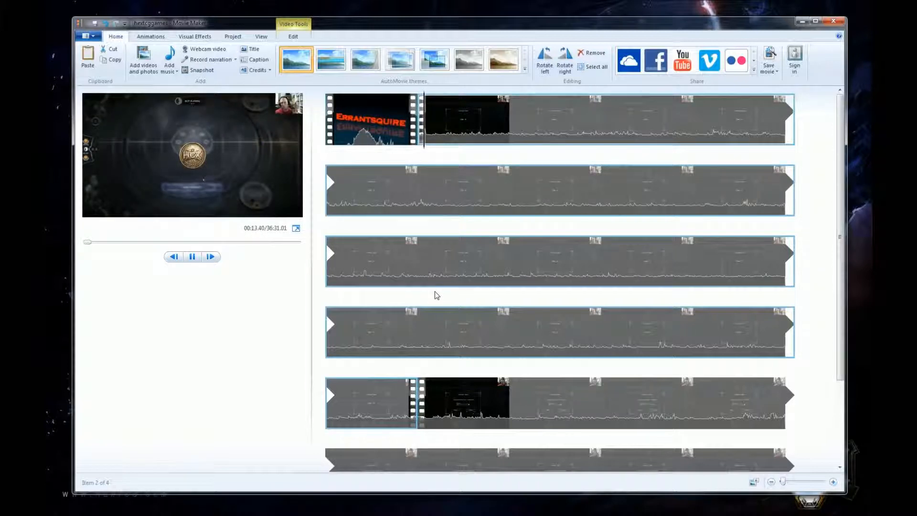
Play the end of the second match from about 35:34 to check the transition into the end credits
{"action": "scroll", "coordinate": [436, 294], "scroll_direction": "down", "scroll_amount": 3}
{"action": "left_click", "coordinate": [395, 435]}
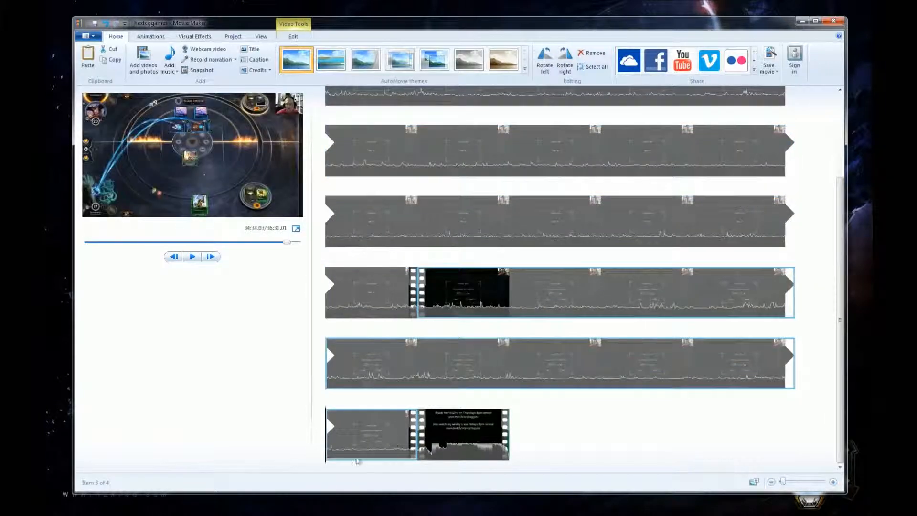
{"action": "left_click", "coordinate": [404, 447]}
{"action": "left_click_drag", "start_coordinate": [405, 448], "coordinate": [407, 446]}
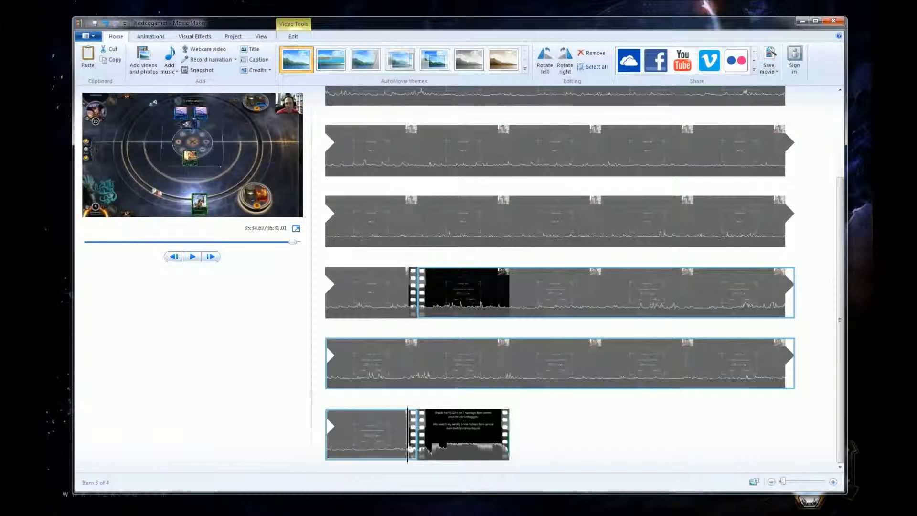
{"action": "left_click", "coordinate": [193, 257]}
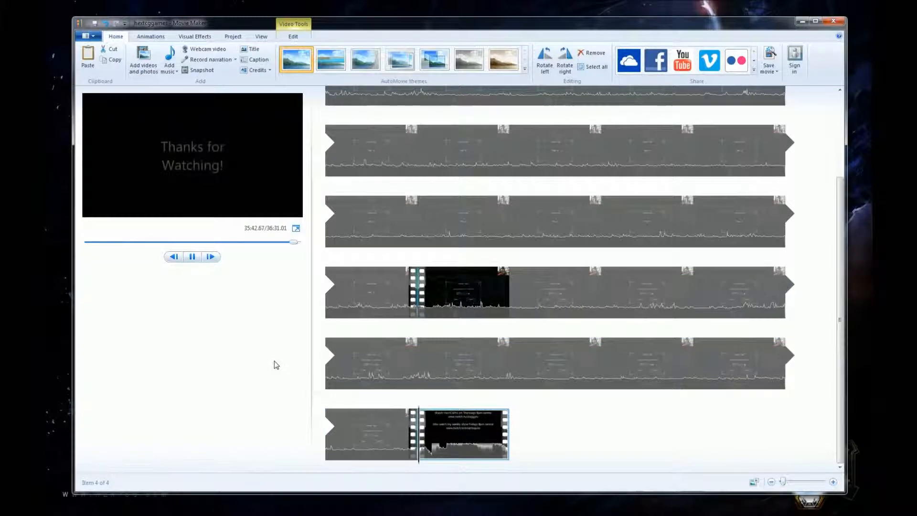
{"action": "left_click", "coordinate": [192, 257]}
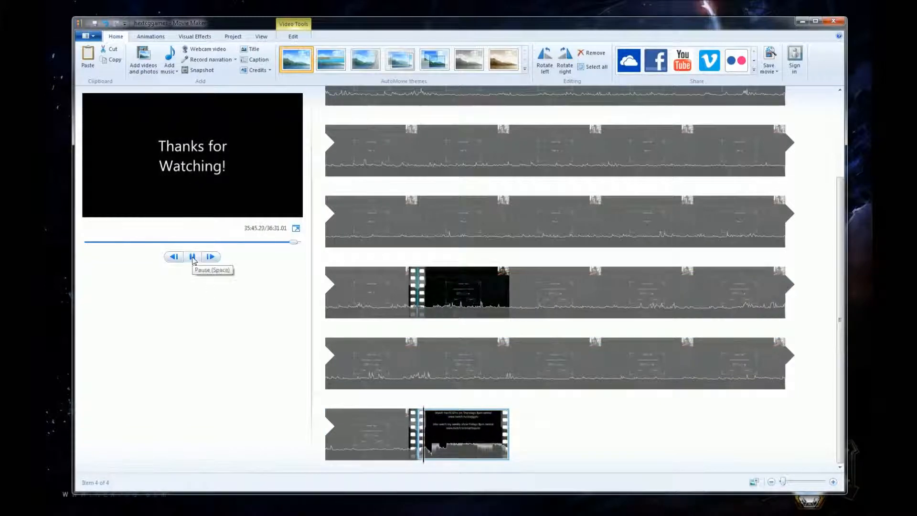
Lower the video volume of the End Credits 2 clip slightly below its midpoint
{"action": "double_click", "coordinate": [467, 436]}
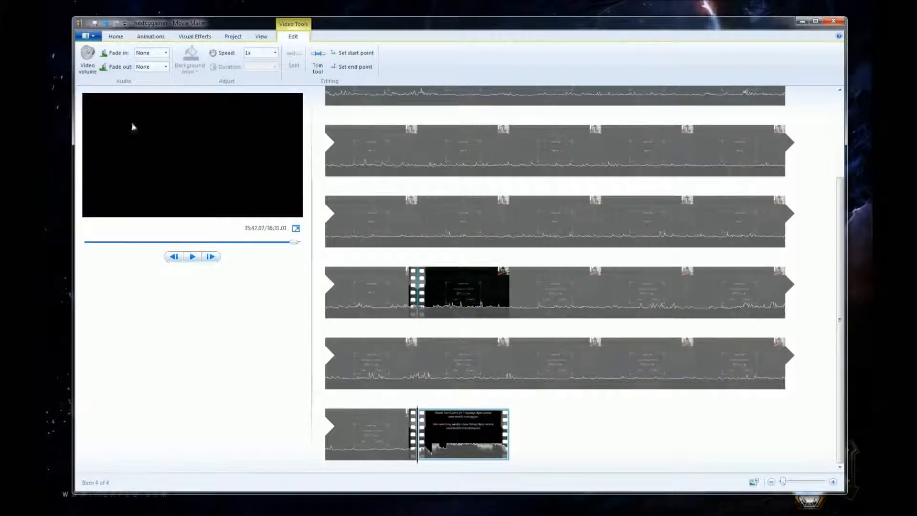
{"action": "left_click", "coordinate": [96, 68]}
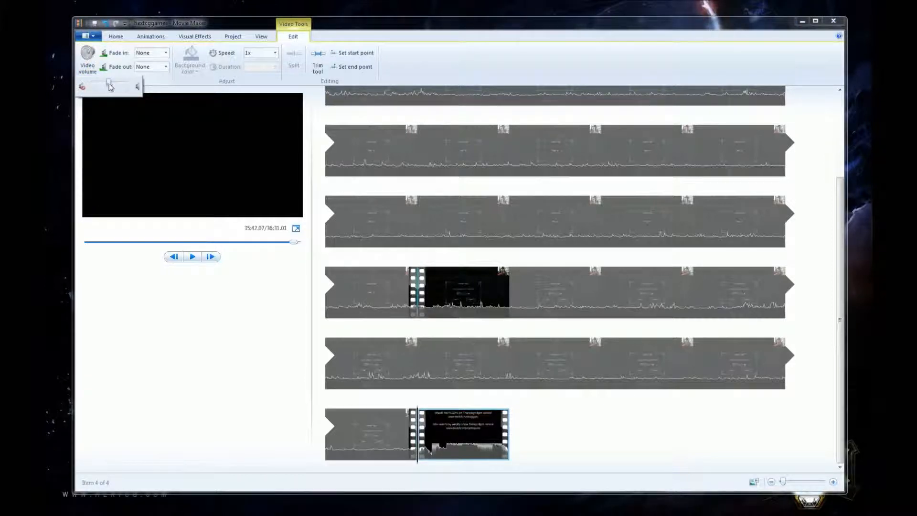
{"action": "left_click_drag", "start_coordinate": [107, 87], "coordinate": [101, 89]}
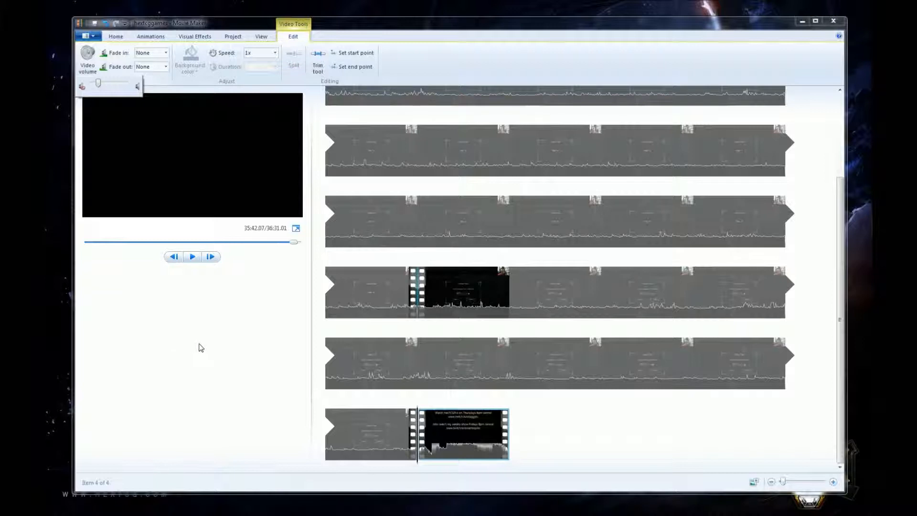
{"action": "right_click", "coordinate": [376, 370]}
{"action": "left_click", "coordinate": [222, 379]}
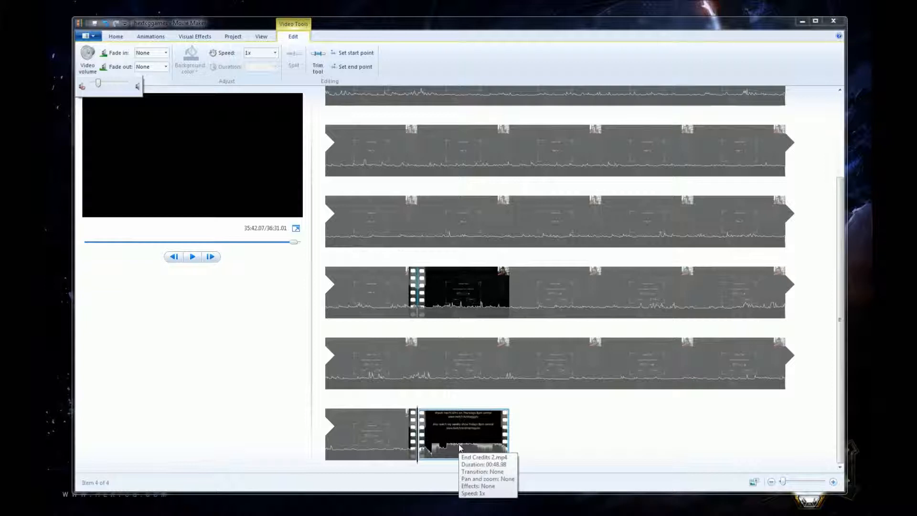
{"action": "left_click", "coordinate": [114, 298]}
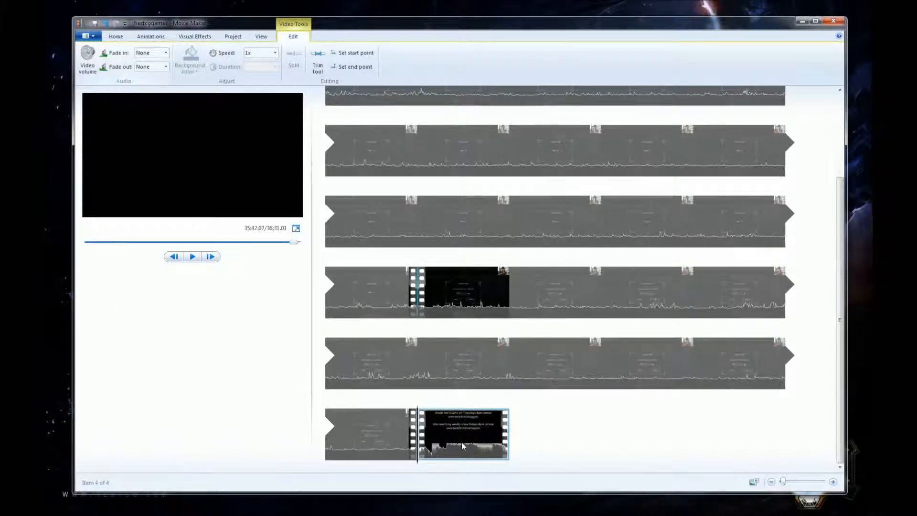
Give the end credits clip a Medium audio fade-in and a Slow audio fade-out
{"action": "left_click", "coordinate": [166, 52]}
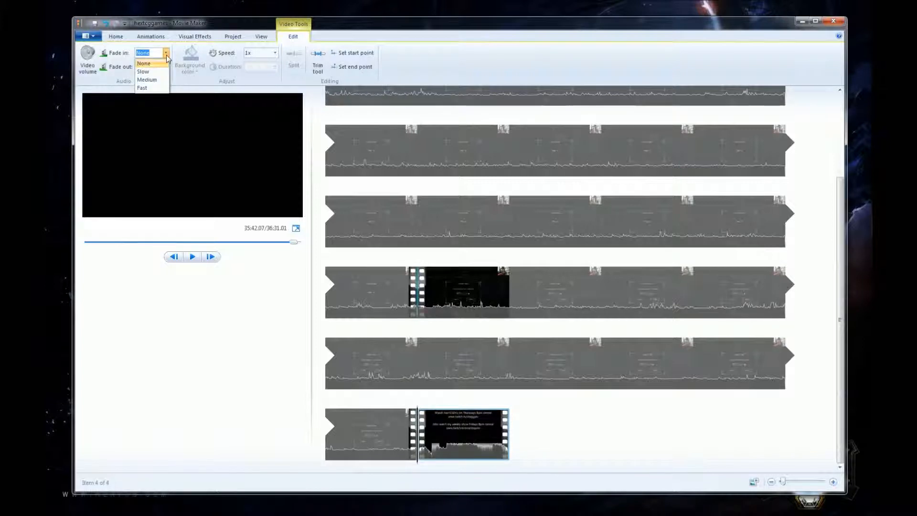
{"action": "left_click", "coordinate": [146, 80]}
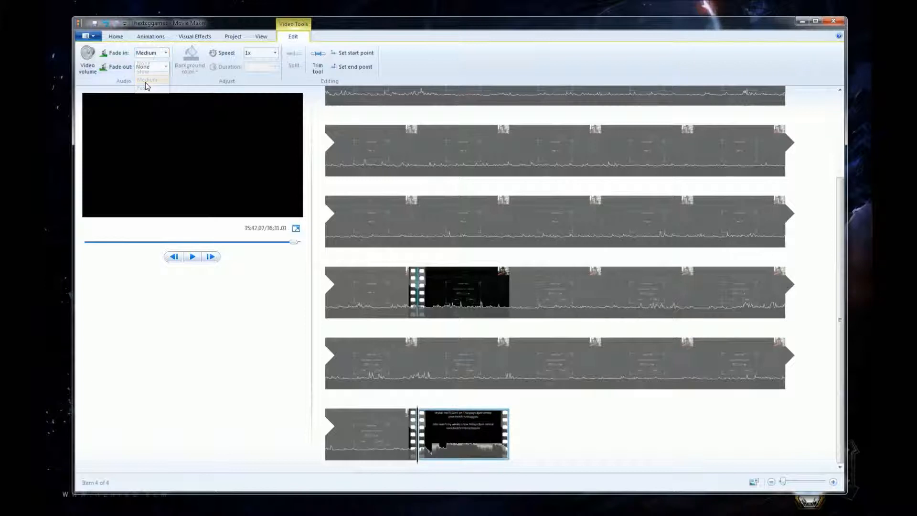
{"action": "left_click", "coordinate": [166, 68]}
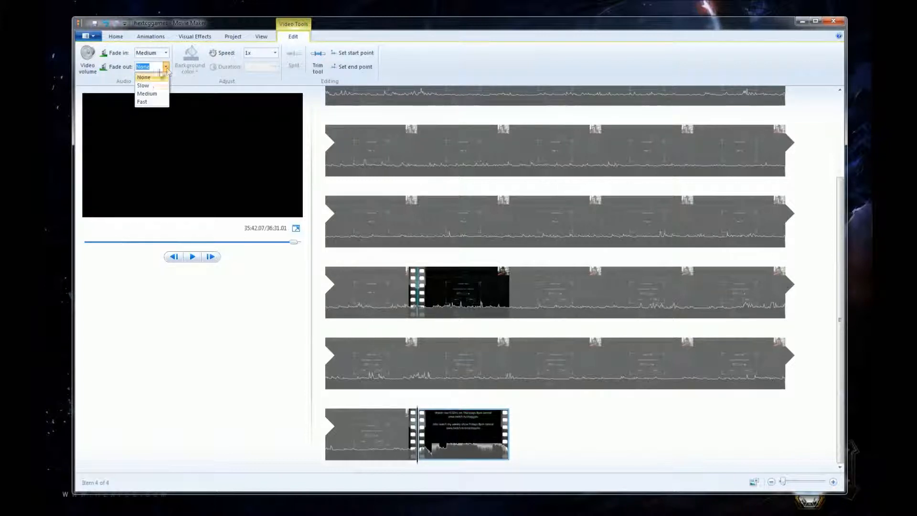
{"action": "left_click", "coordinate": [143, 85]}
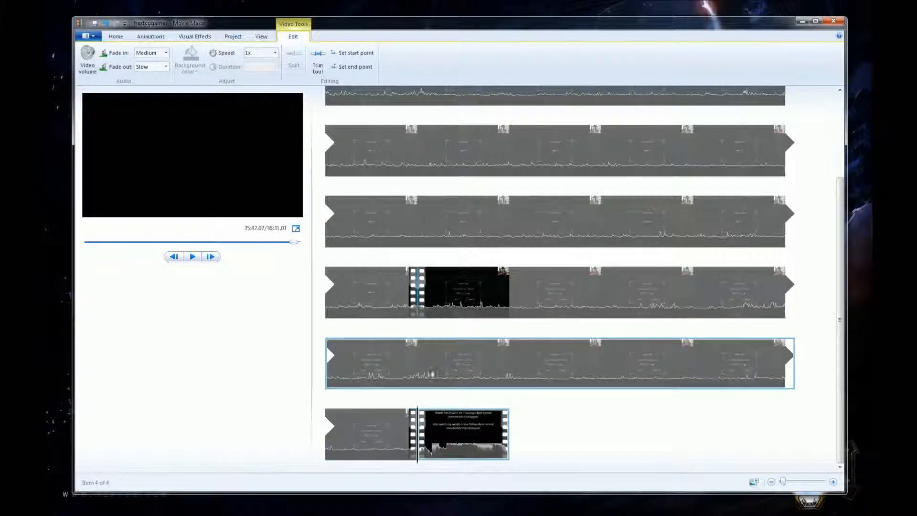
Set both the audio fade-in and fade-out of the second match clip to Fast
{"action": "left_click", "coordinate": [390, 445]}
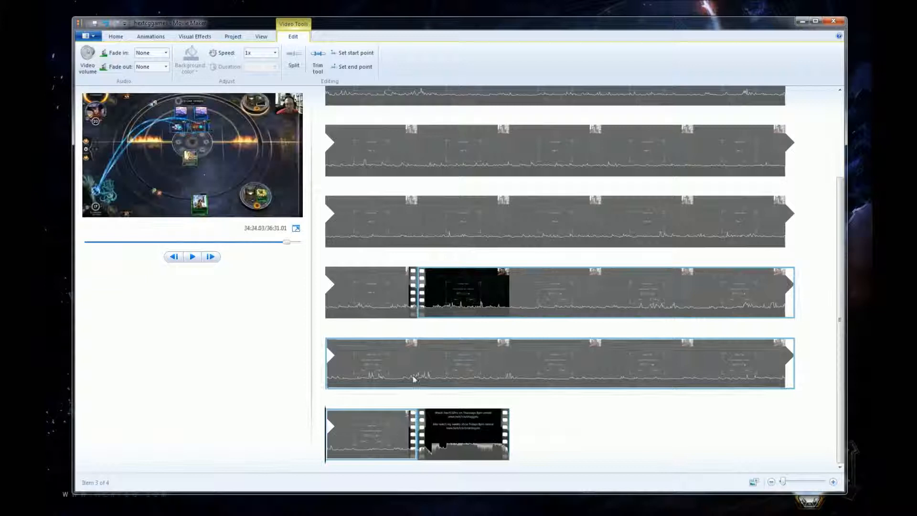
{"action": "left_click", "coordinate": [443, 296]}
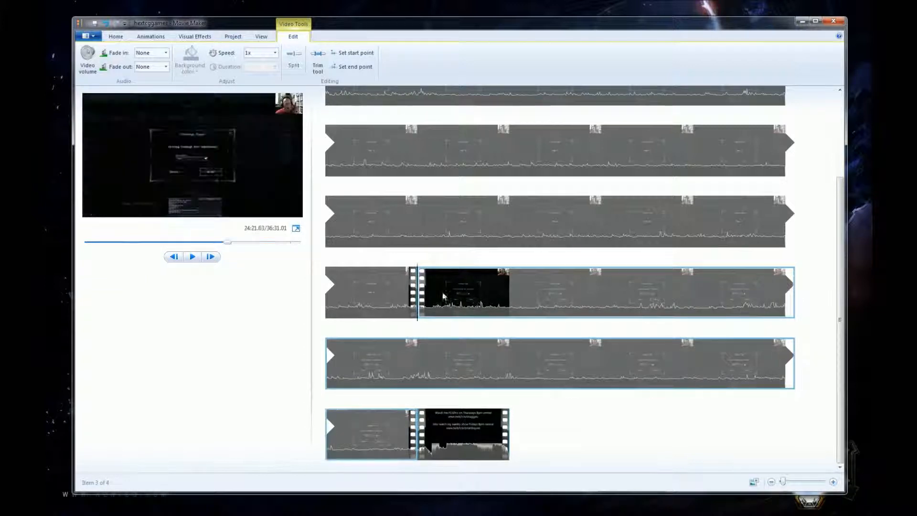
{"action": "left_click", "coordinate": [167, 53]}
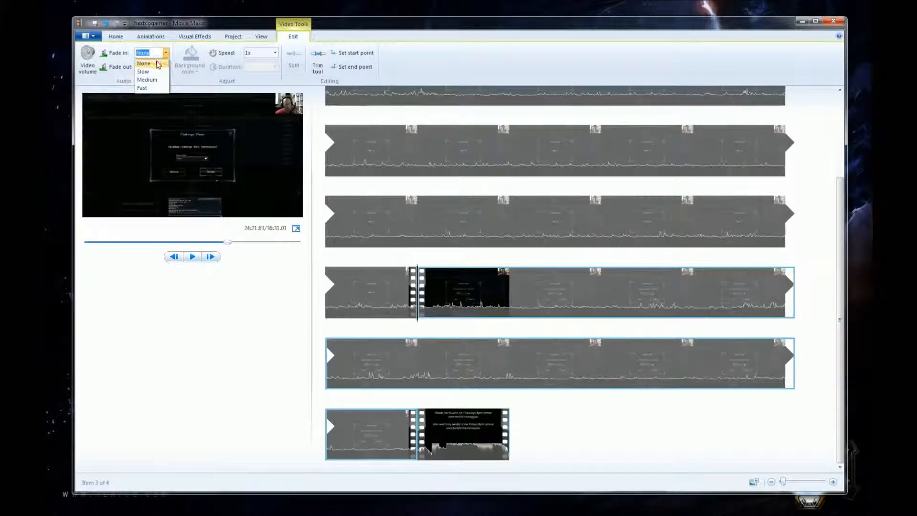
{"action": "left_click", "coordinate": [143, 87]}
{"action": "left_click", "coordinate": [166, 67]}
{"action": "left_click", "coordinate": [144, 101]}
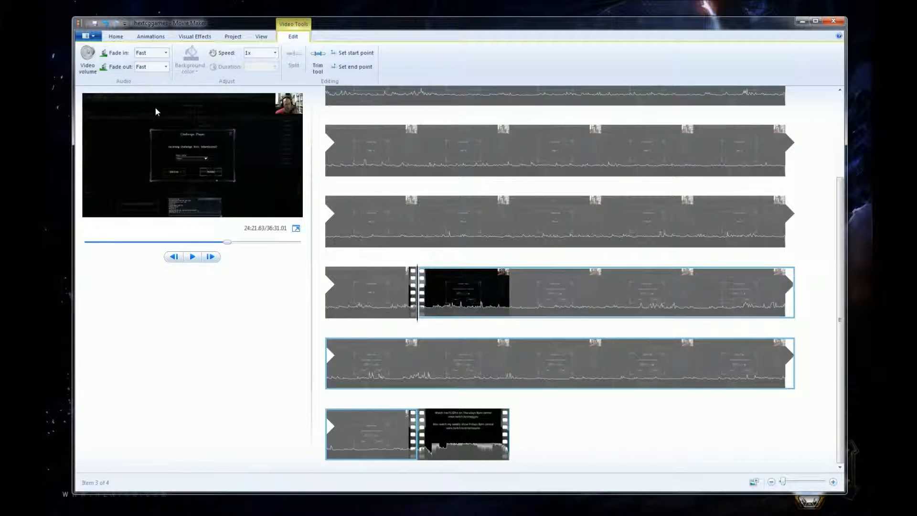
Play from the end of the first match into the second match to check the audio fade
{"action": "left_click", "coordinate": [415, 308]}
{"action": "left_click", "coordinate": [192, 256]}
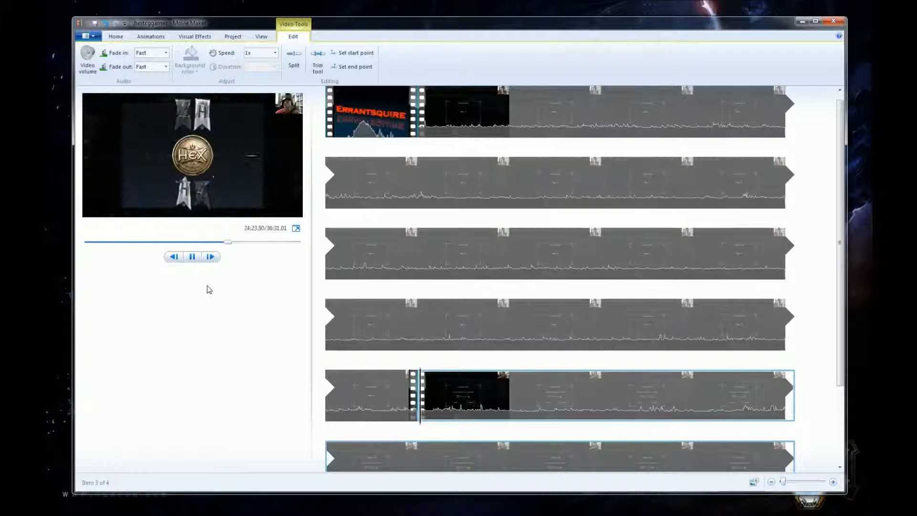
{"action": "left_click", "coordinate": [192, 258]}
Set both the audio fade-in and fade-out of the first match clip to Fast
{"action": "left_click", "coordinate": [385, 397]}
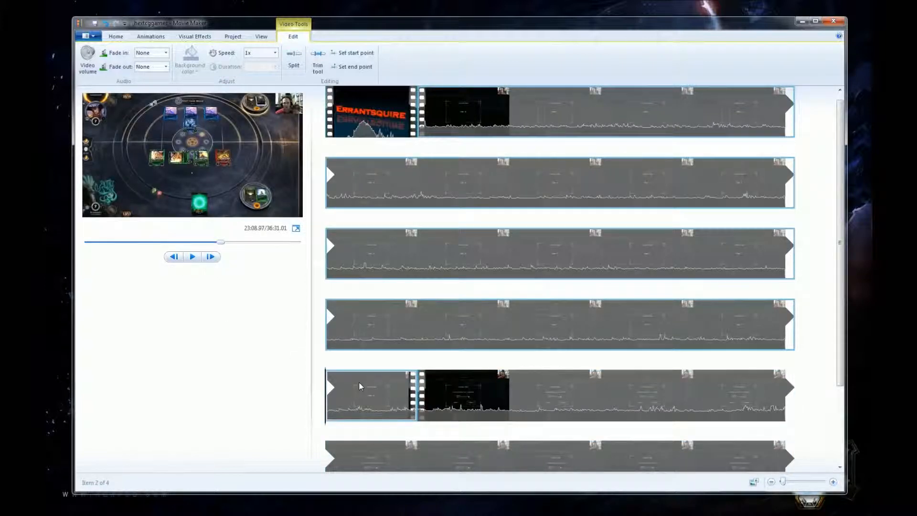
{"action": "left_click", "coordinate": [156, 53]}
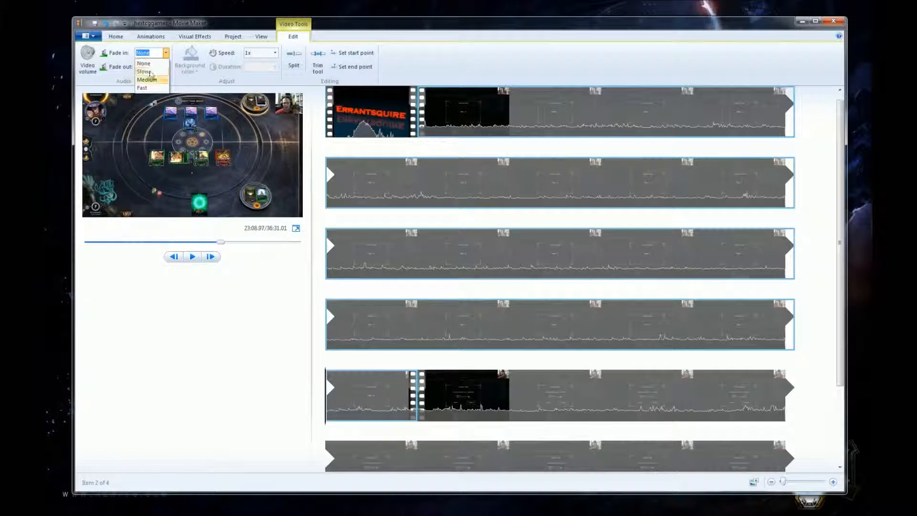
{"action": "left_click", "coordinate": [156, 79]}
{"action": "left_click", "coordinate": [166, 67]}
{"action": "left_click", "coordinate": [155, 93]}
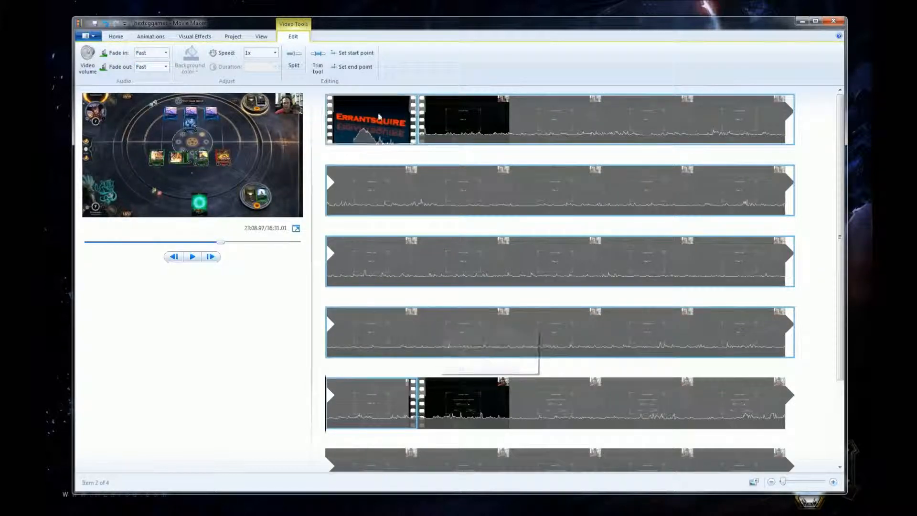
Play from the end of the intro clip into the first match to check how the audio fades in
{"action": "left_click", "coordinate": [371, 136]}
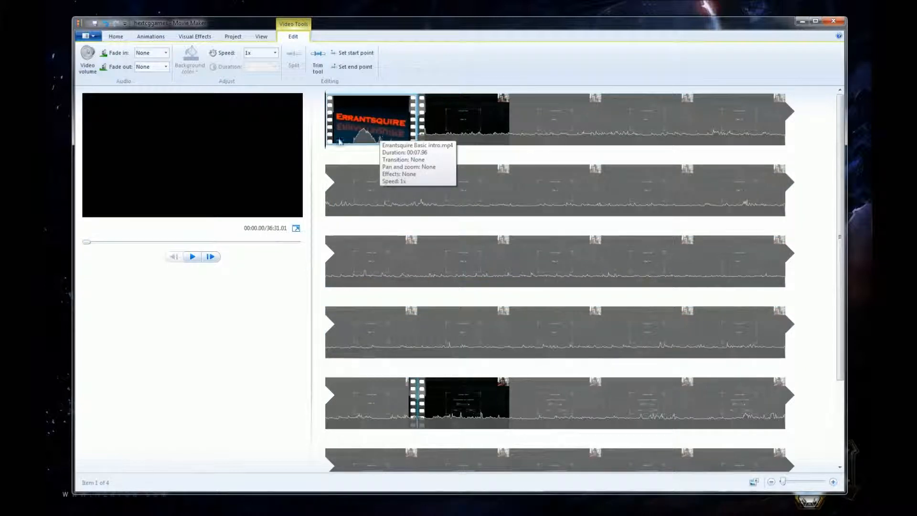
{"action": "left_click", "coordinate": [402, 138]}
{"action": "left_click_drag", "start_coordinate": [404, 137], "coordinate": [409, 139]}
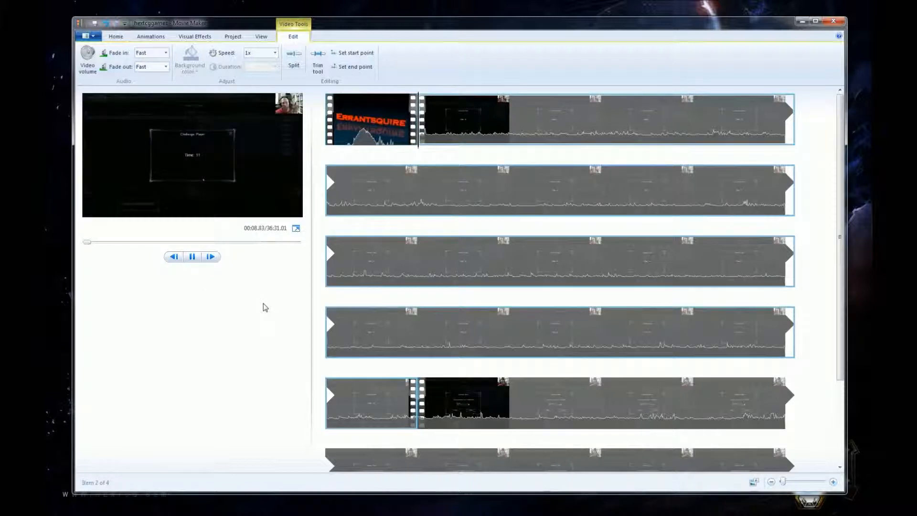
{"action": "left_click", "coordinate": [192, 256]}
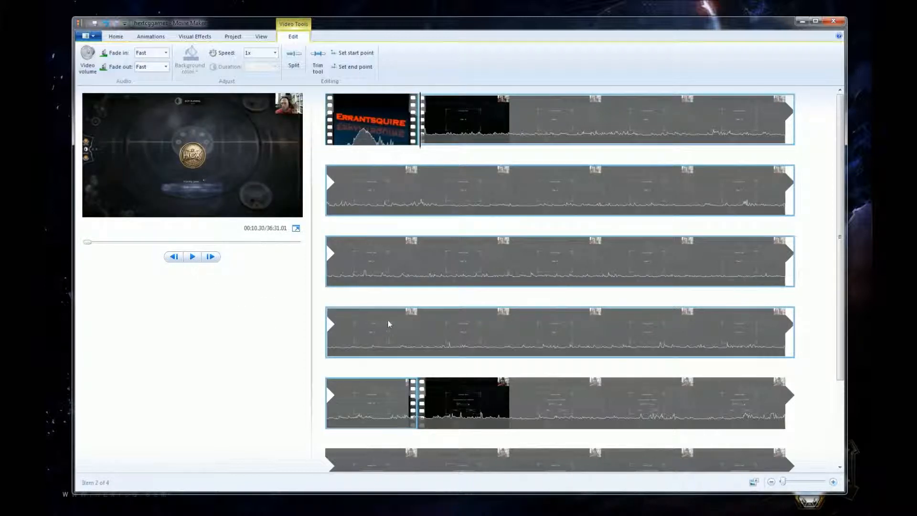
Try out transitions at the start of the first match clip and apply Dissolve rough
{"action": "scroll", "coordinate": [401, 354], "scroll_direction": "down", "scroll_amount": 2}
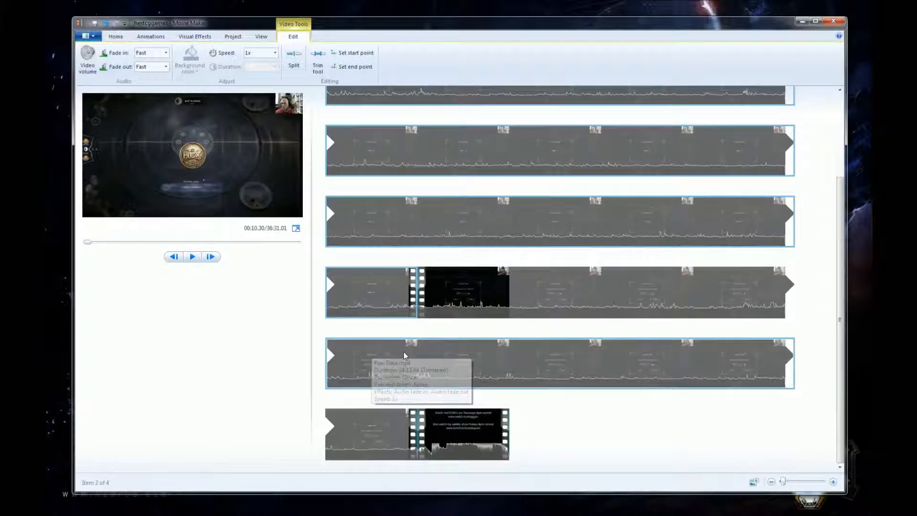
{"action": "scroll", "coordinate": [399, 352], "scroll_direction": "up", "scroll_amount": 3}
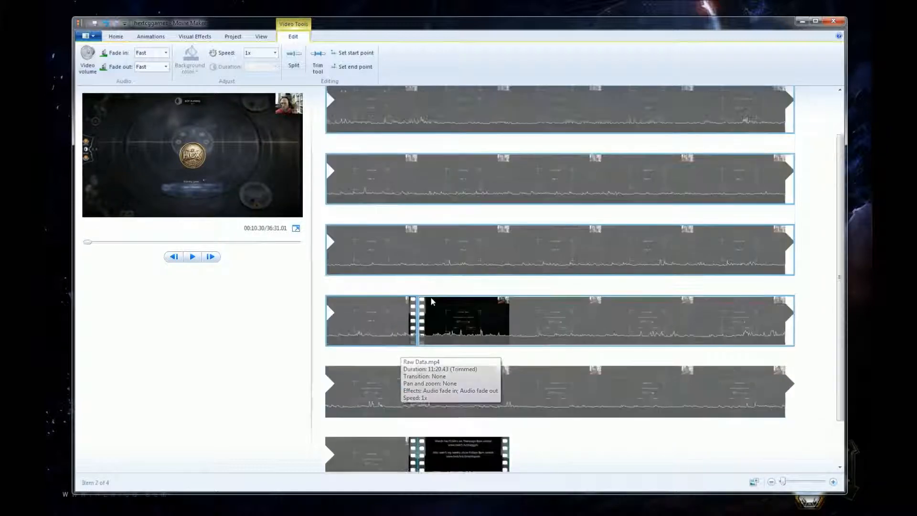
{"action": "mouse_move", "coordinate": [467, 131]}
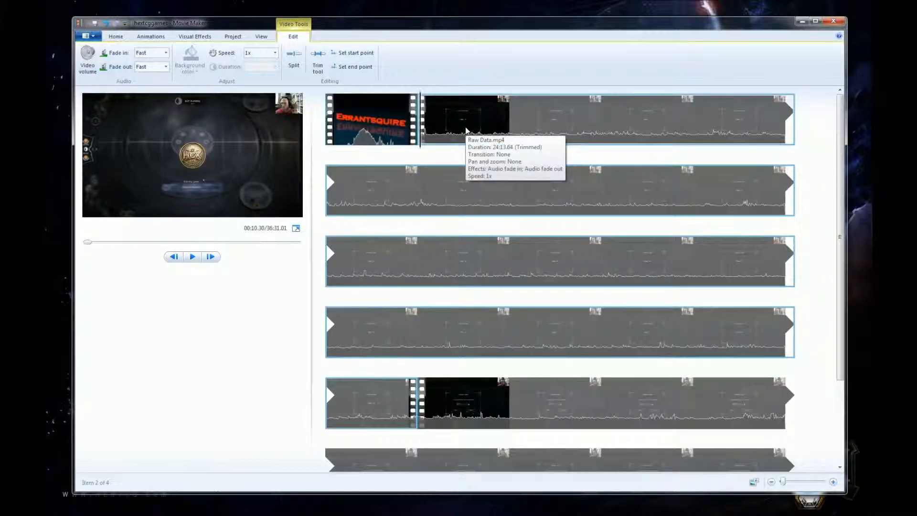
{"action": "left_click", "coordinate": [466, 133]}
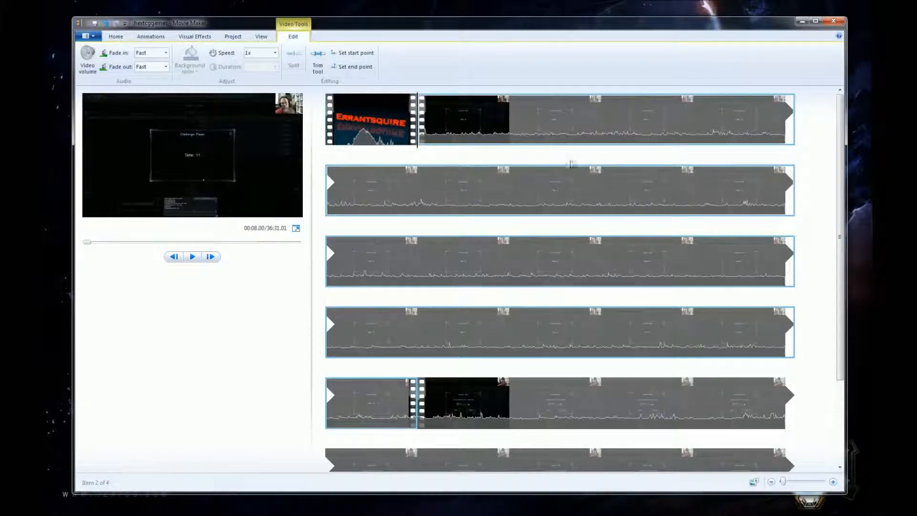
{"action": "left_click", "coordinate": [152, 37]}
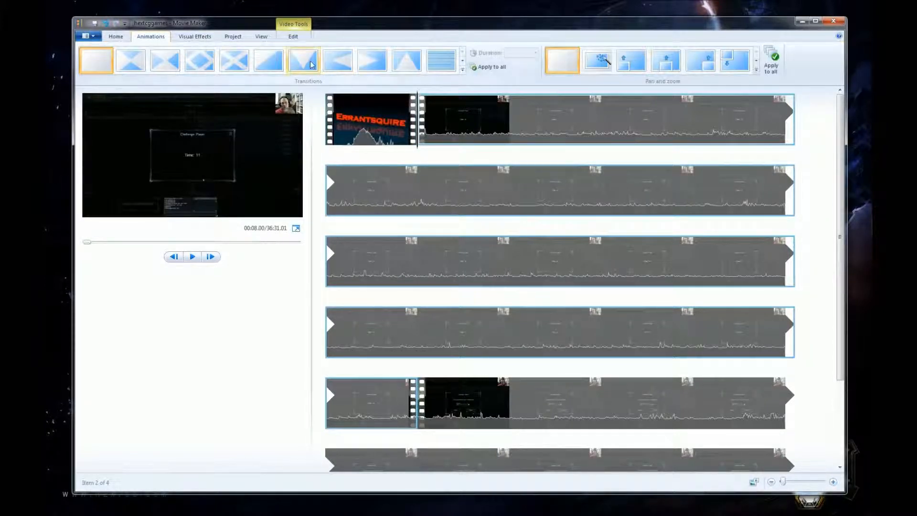
{"action": "left_click", "coordinate": [266, 69]}
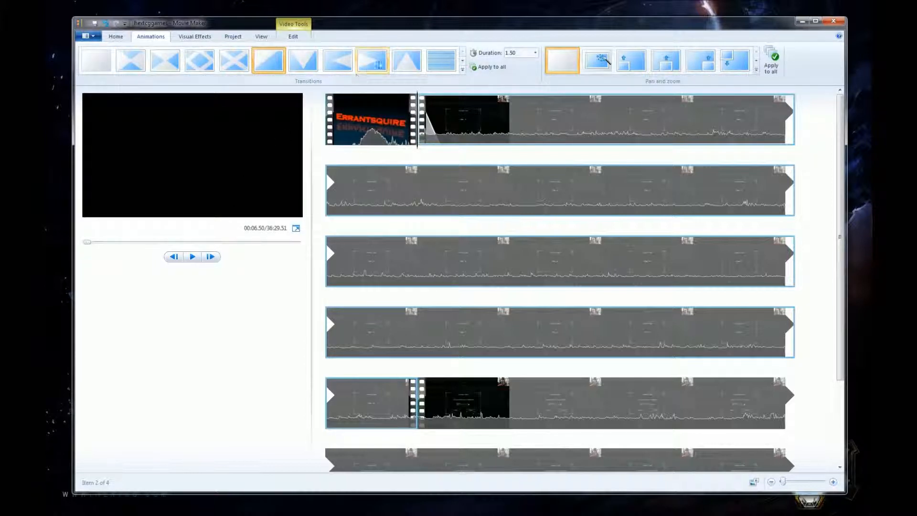
{"action": "left_click", "coordinate": [396, 67]}
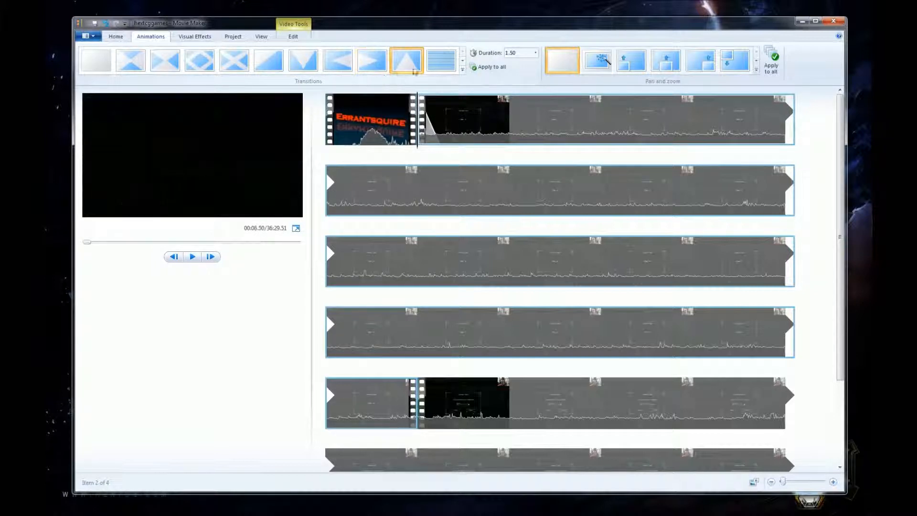
{"action": "left_click", "coordinate": [463, 61]}
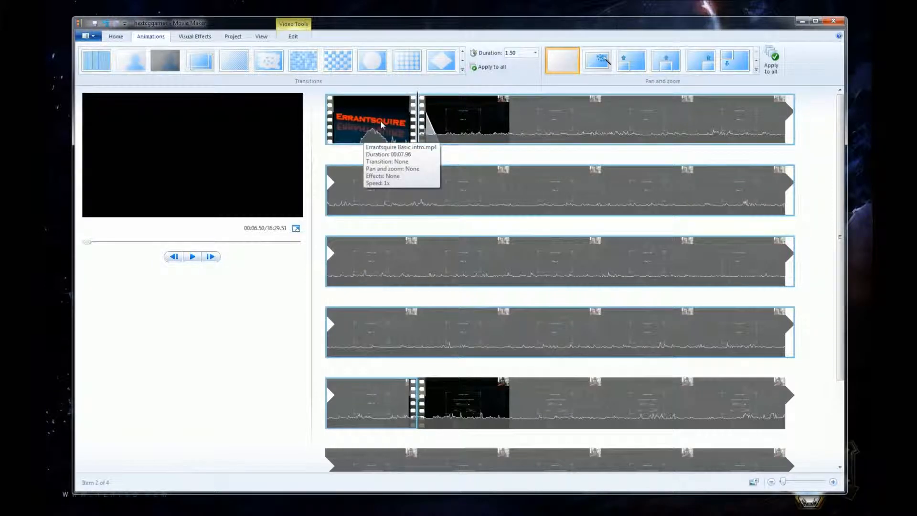
{"action": "left_click", "coordinate": [268, 60]}
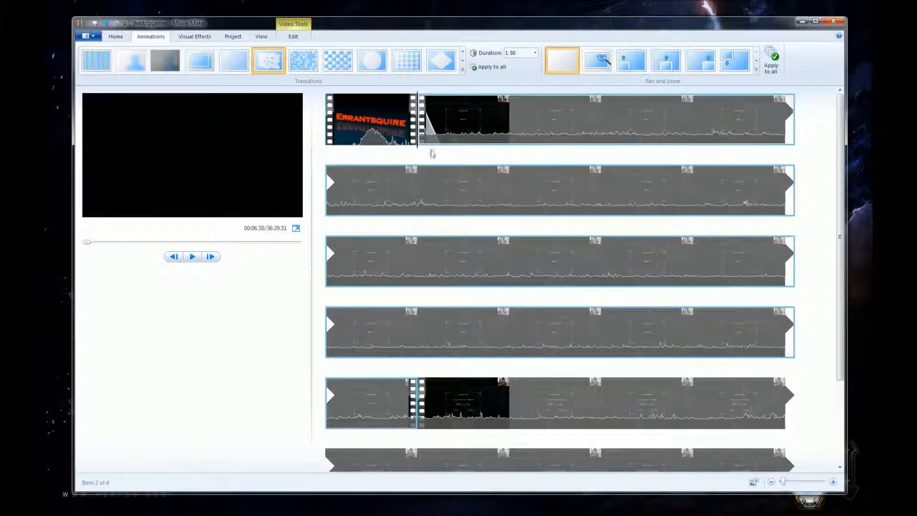
Play the dissolve from the intro into the first match and the cut from the first to the second match
{"action": "left_click", "coordinate": [408, 141]}
{"action": "left_click", "coordinate": [192, 258]}
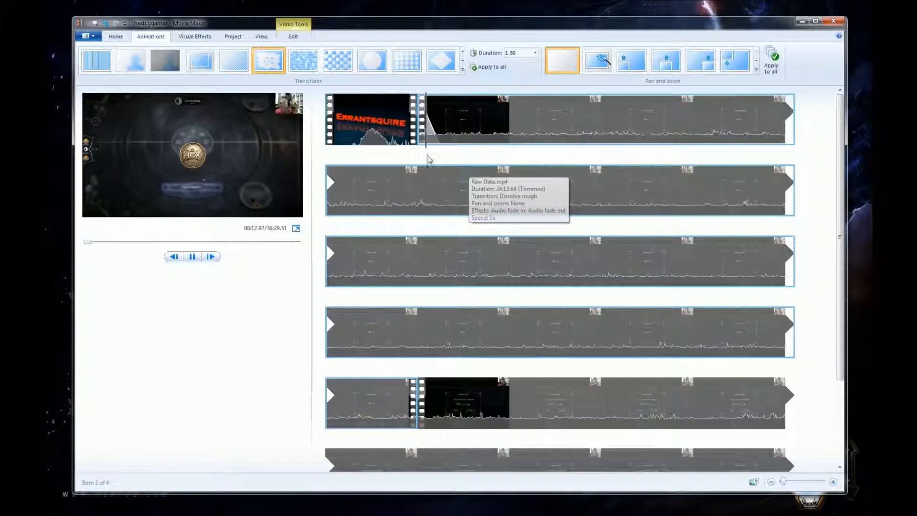
{"action": "left_click", "coordinate": [425, 268]}
{"action": "left_click", "coordinate": [403, 402]}
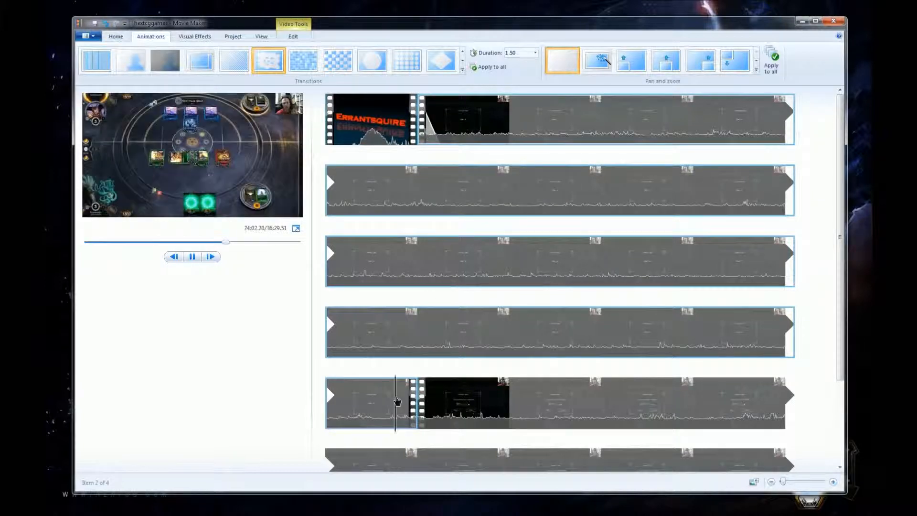
{"action": "left_click", "coordinate": [421, 404]}
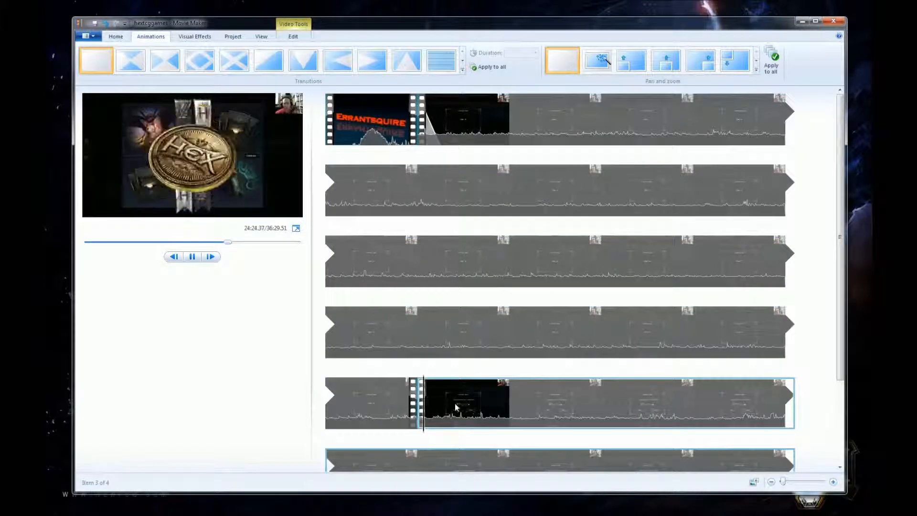
Apply the transition pictured as a perspective-tilted panel to the start of the second match clip
{"action": "double_click", "coordinate": [447, 402]}
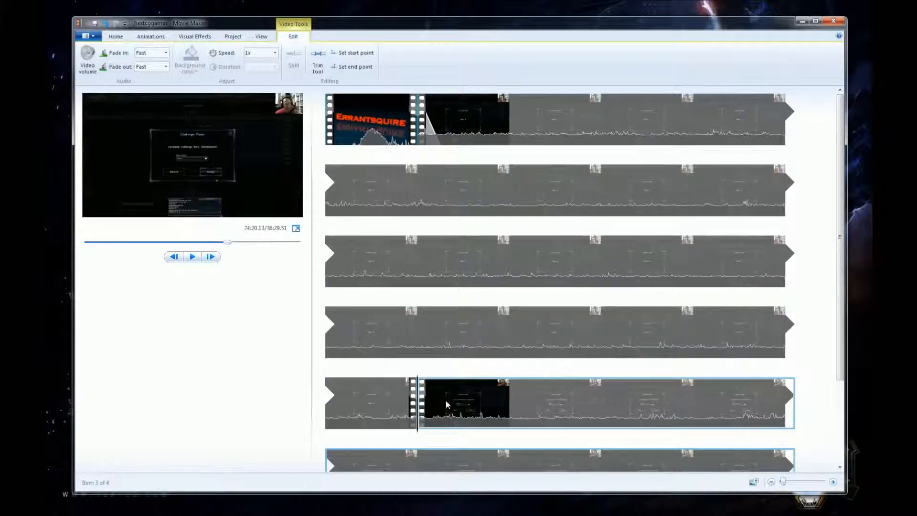
{"action": "left_click", "coordinate": [155, 40]}
{"action": "left_click", "coordinate": [462, 61]}
{"action": "left_click", "coordinate": [462, 60]}
{"action": "left_click", "coordinate": [462, 60]}
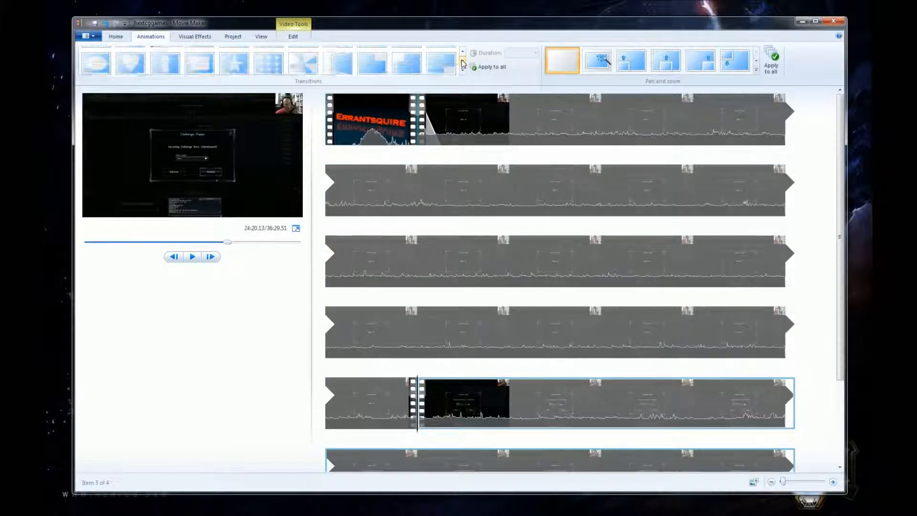
{"action": "left_click", "coordinate": [340, 65]}
{"action": "left_click", "coordinate": [341, 64]}
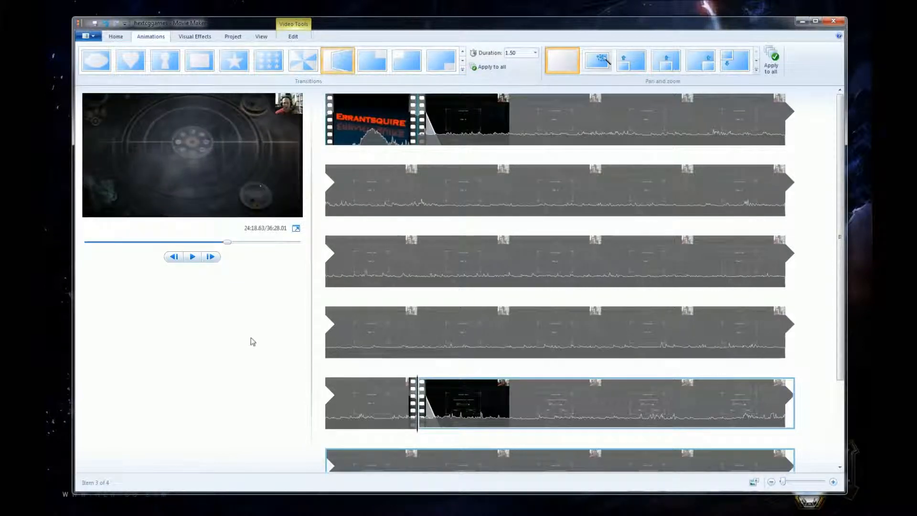
Apply the transition pictured as pieces scattering toward the upper right to the start of the end credits clip
{"action": "scroll", "coordinate": [445, 325], "scroll_direction": "down", "scroll_amount": 3}
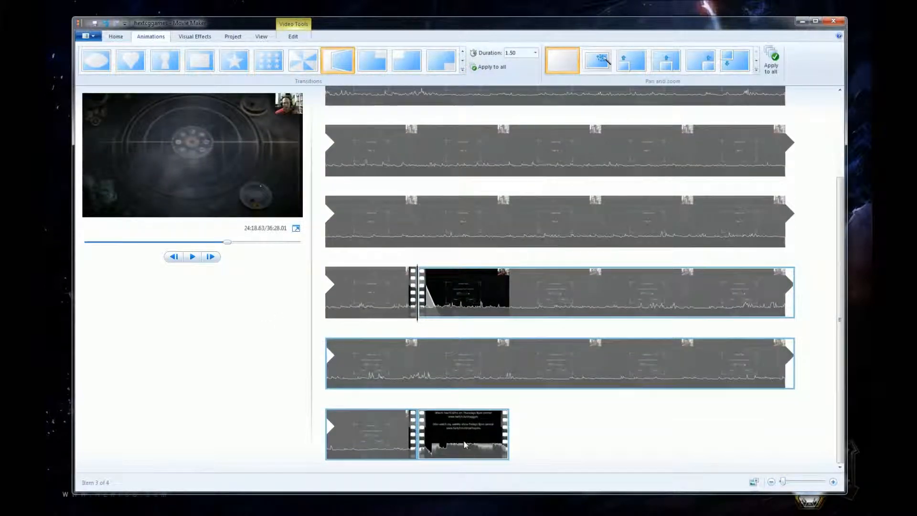
{"action": "left_click", "coordinate": [463, 444]}
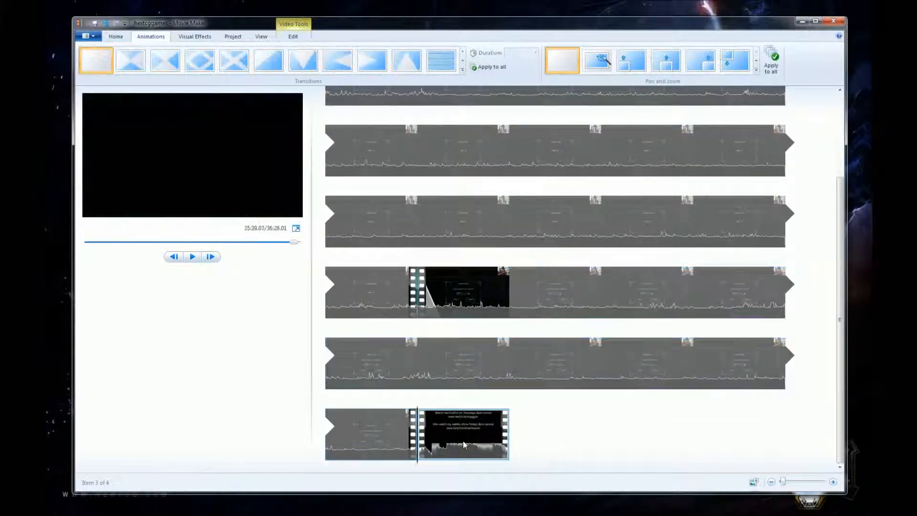
{"action": "left_click", "coordinate": [464, 62]}
{"action": "left_click", "coordinate": [463, 63]}
{"action": "left_click", "coordinate": [463, 63]}
{"action": "left_click", "coordinate": [464, 63]}
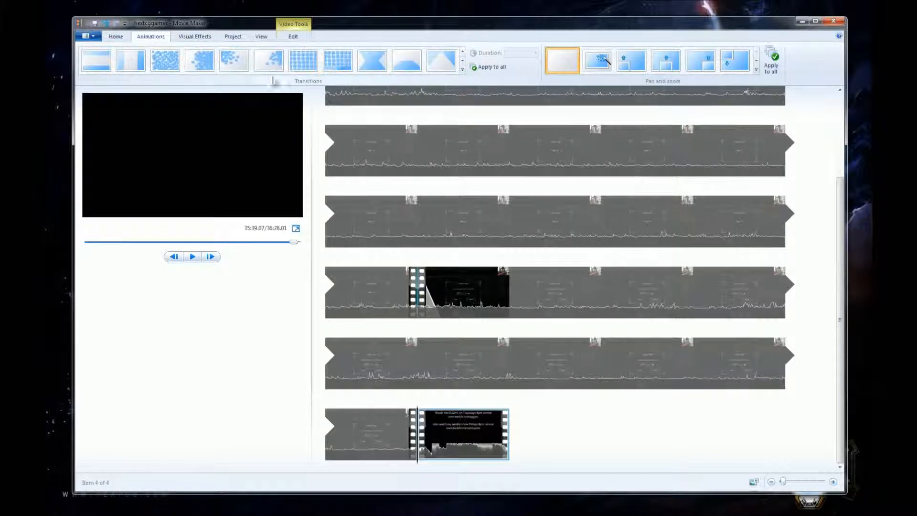
{"action": "left_click", "coordinate": [271, 67]}
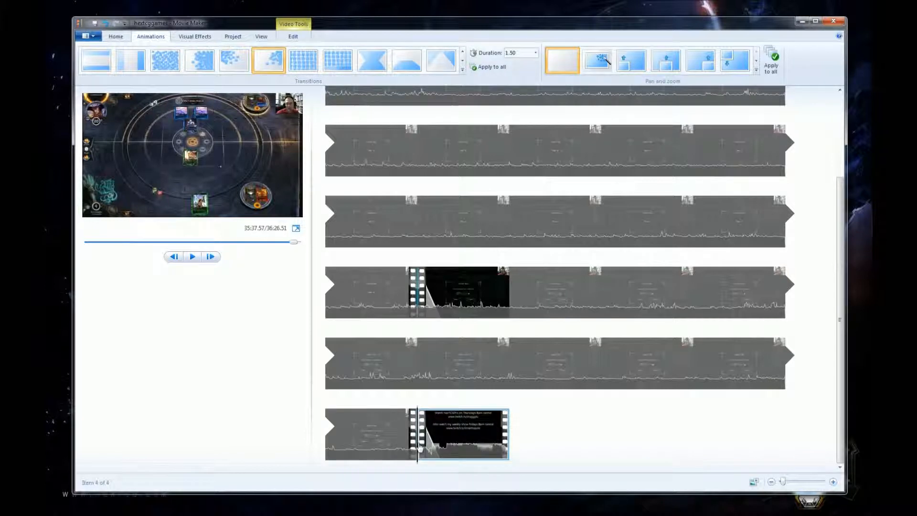
Play the end of the second match into the end credits to check the new transition
{"action": "left_click", "coordinate": [352, 409]}
{"action": "left_click", "coordinate": [193, 257]}
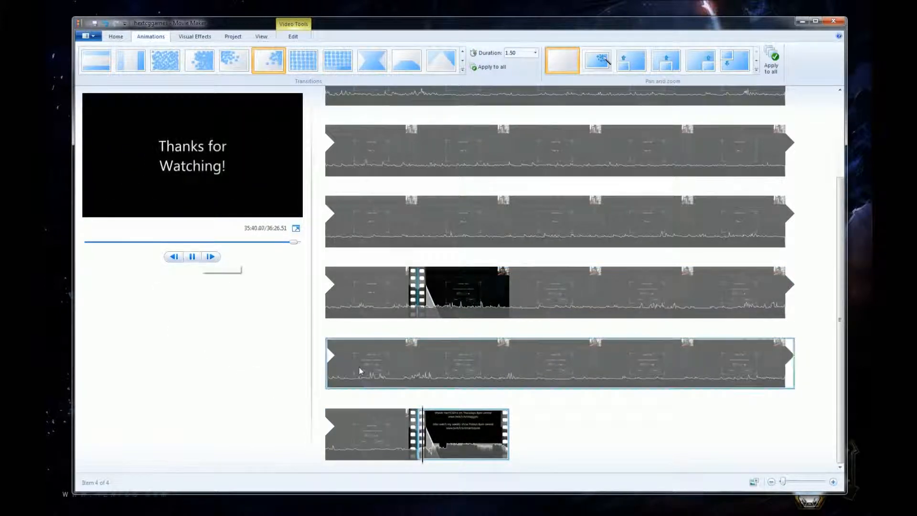
Pause playback and review the storyboard from the intro through both match clips to the end credits, checking the clips' transitions and audio fades
{"action": "left_click", "coordinate": [193, 257]}
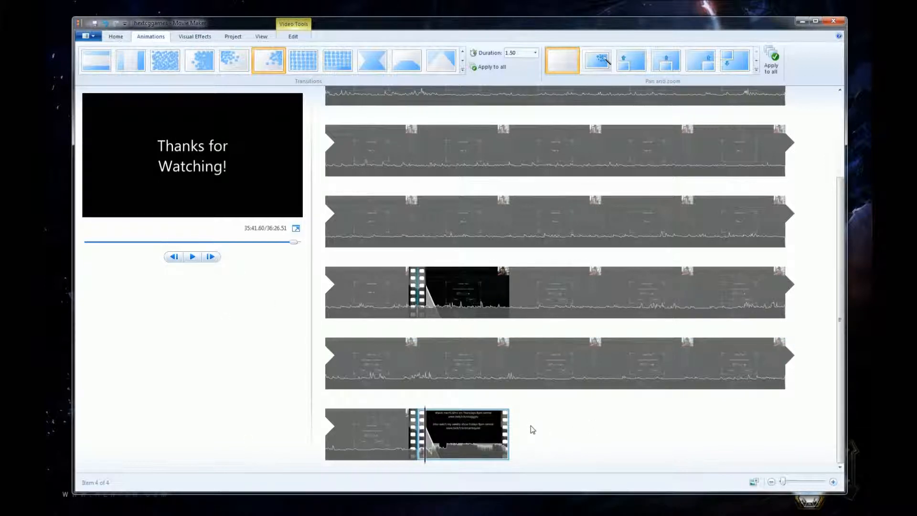
{"action": "scroll", "coordinate": [534, 430], "scroll_direction": "up", "scroll_amount": 2}
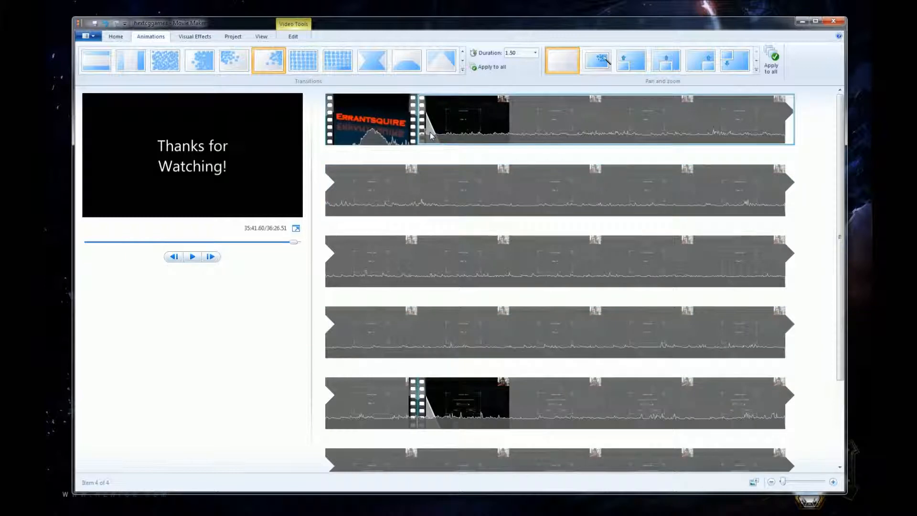
{"action": "scroll", "coordinate": [459, 321], "scroll_direction": "down", "scroll_amount": 2}
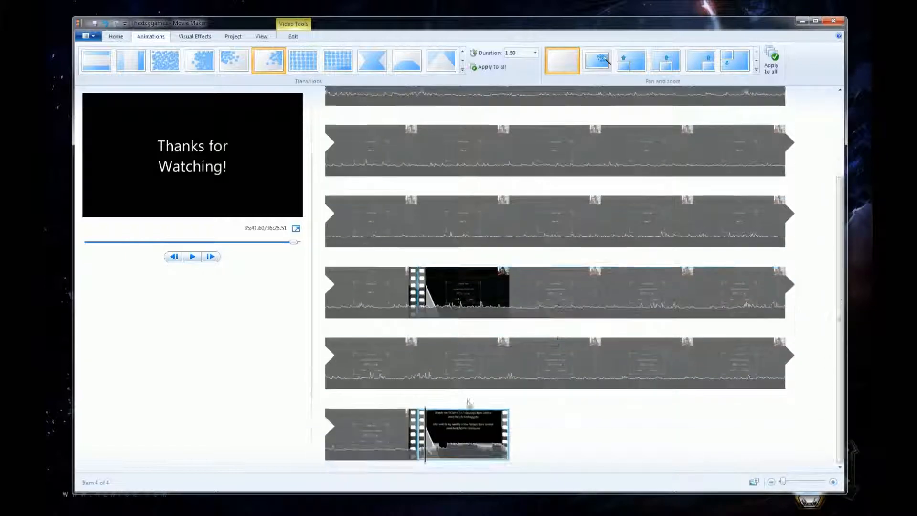
{"action": "left_click", "coordinate": [492, 371]}
{"action": "left_click", "coordinate": [362, 305]}
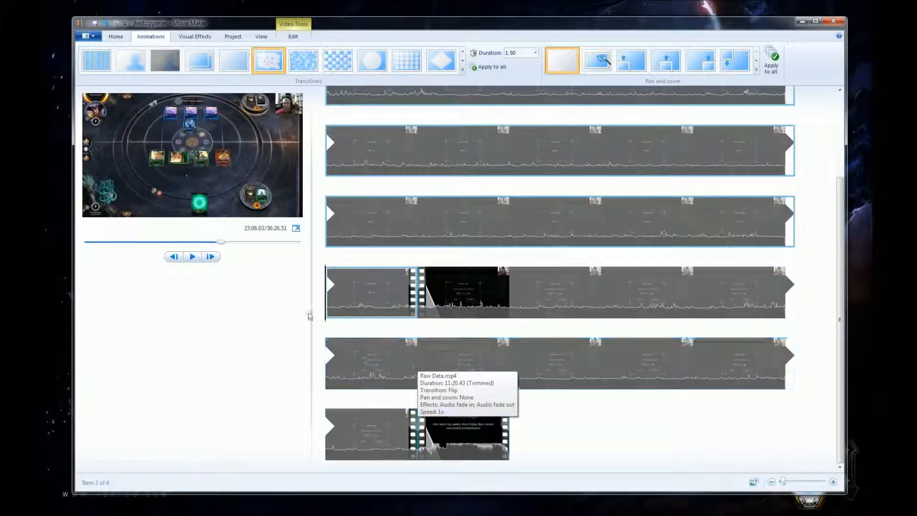
{"action": "scroll", "coordinate": [604, 356], "scroll_direction": "up", "scroll_amount": 2}
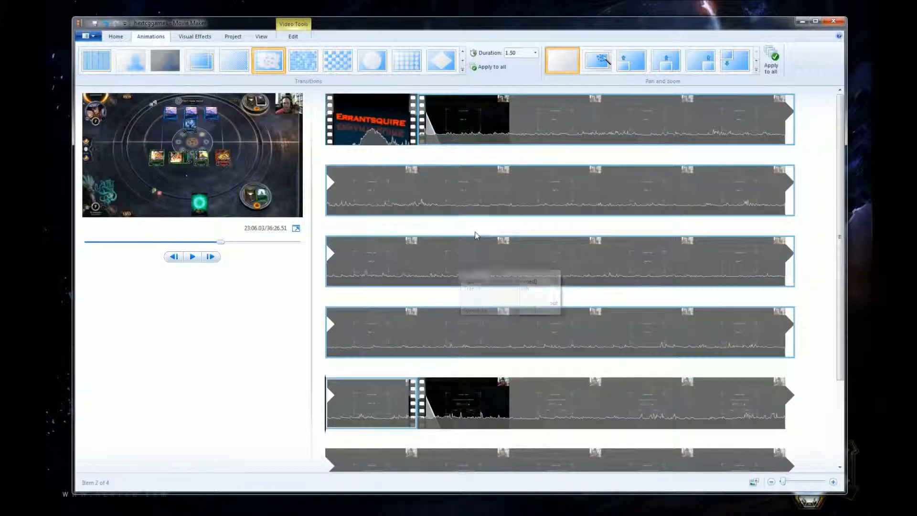
{"action": "scroll", "coordinate": [478, 406], "scroll_direction": "down", "scroll_amount": 2}
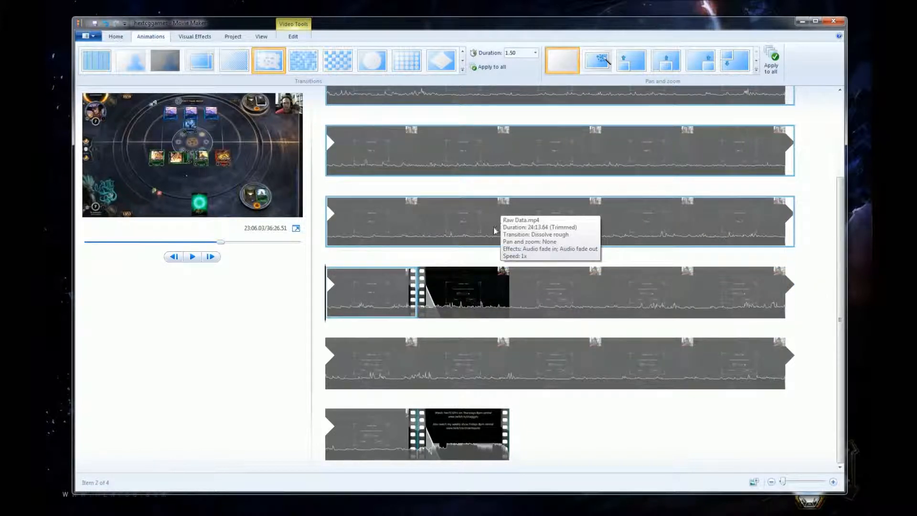
{"action": "scroll", "coordinate": [509, 363], "scroll_direction": "up", "scroll_amount": 1}
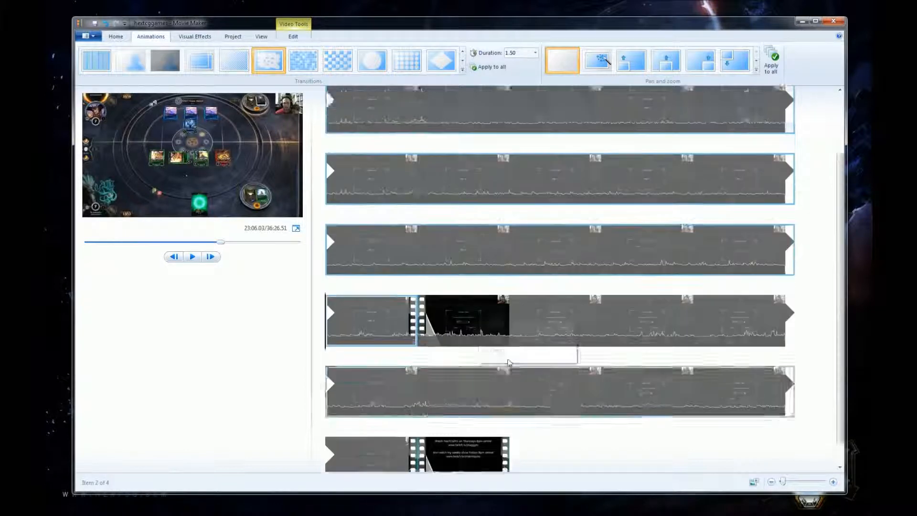
{"action": "scroll", "coordinate": [509, 362], "scroll_direction": "up", "scroll_amount": 3}
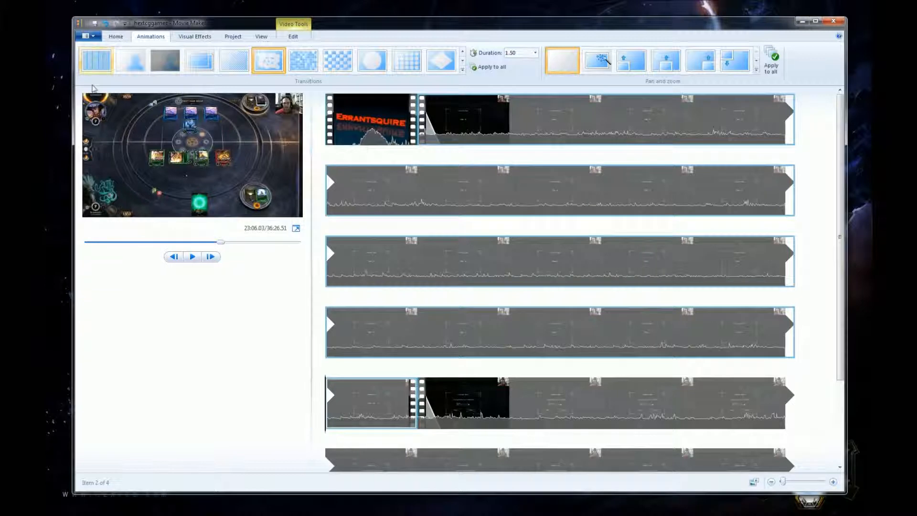
Export the movie with the common high-definition display setting to the Compiled Videos folder as the MPEG-4 file "Hex Alpha Tournament Round 5"
{"action": "left_click", "coordinate": [87, 37]}
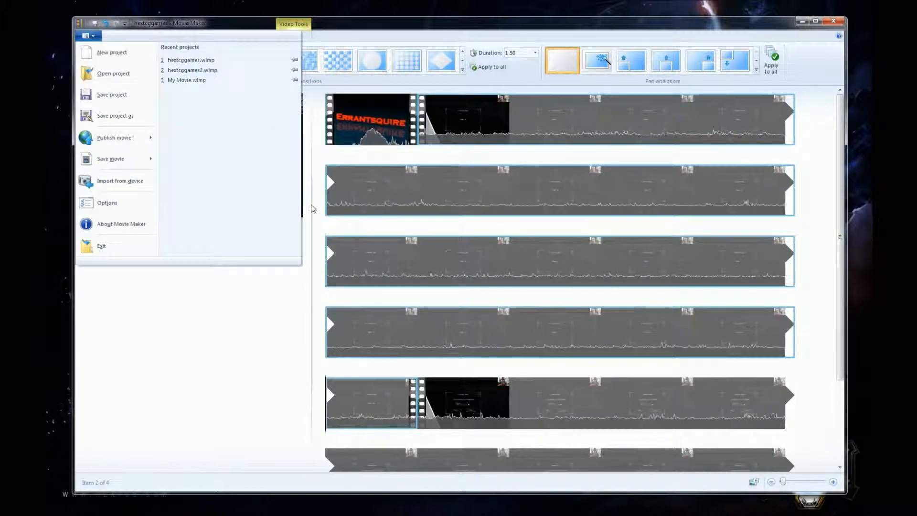
{"action": "mouse_move", "coordinate": [134, 141]}
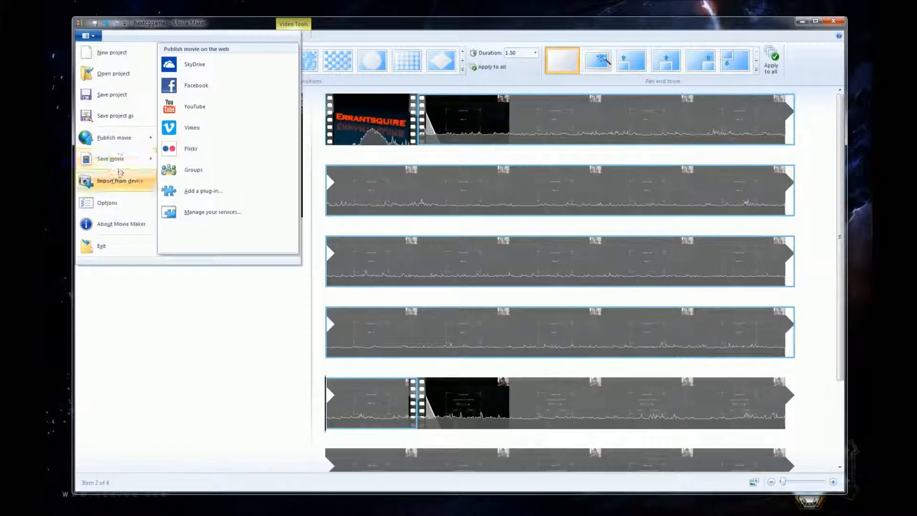
{"action": "mouse_move", "coordinate": [111, 158]}
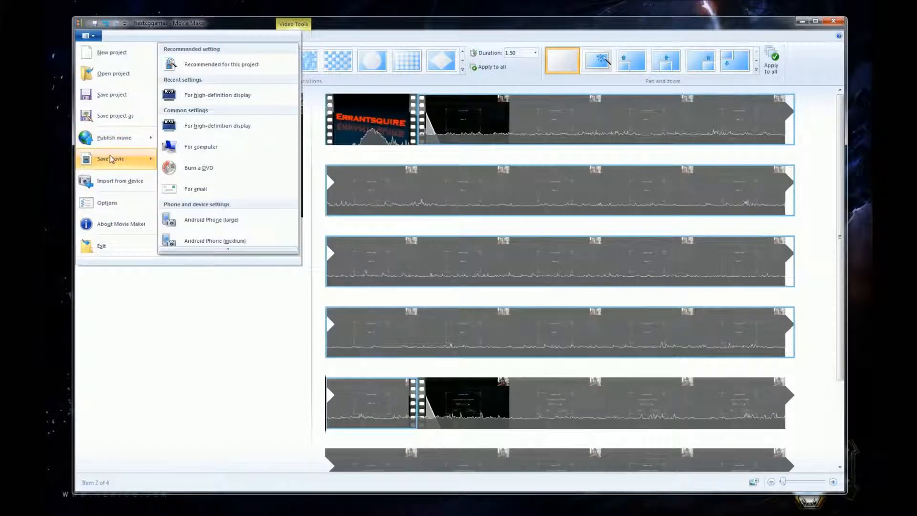
{"action": "left_click", "coordinate": [234, 133]}
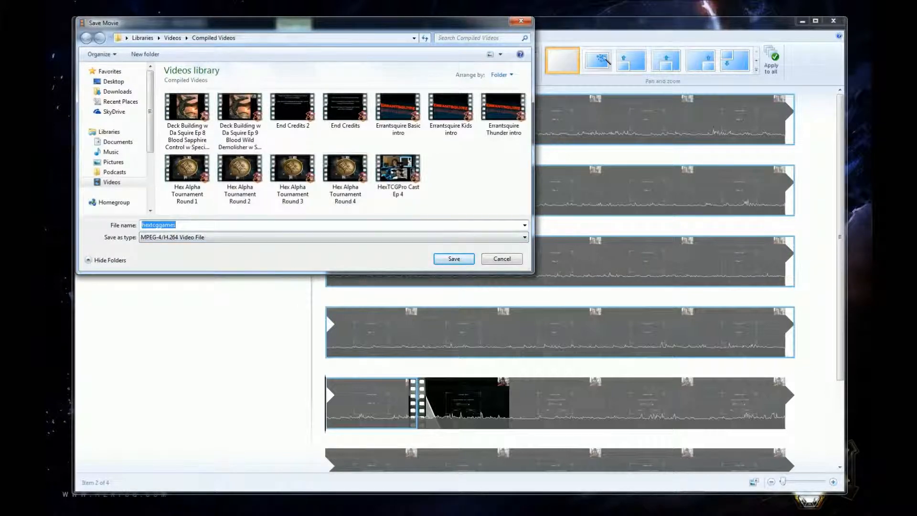
{"action": "left_click", "coordinate": [345, 184]}
{"action": "left_click", "coordinate": [229, 225]}
{"action": "key", "text": "BackSpace"}
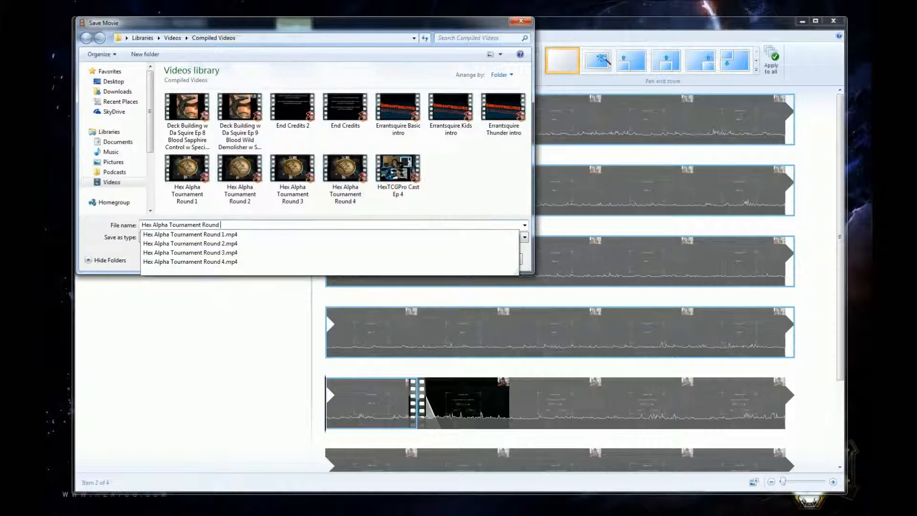
{"action": "type", "text": "5"}
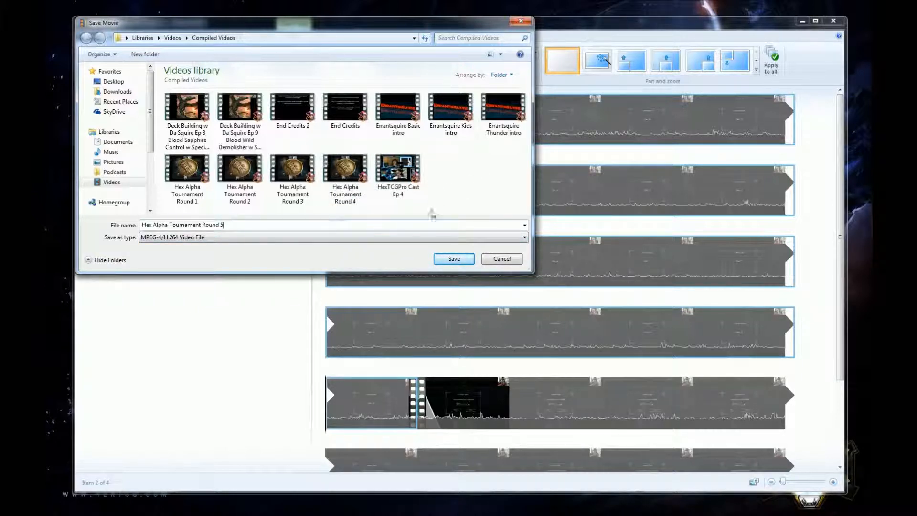
{"action": "left_click", "coordinate": [454, 259]}
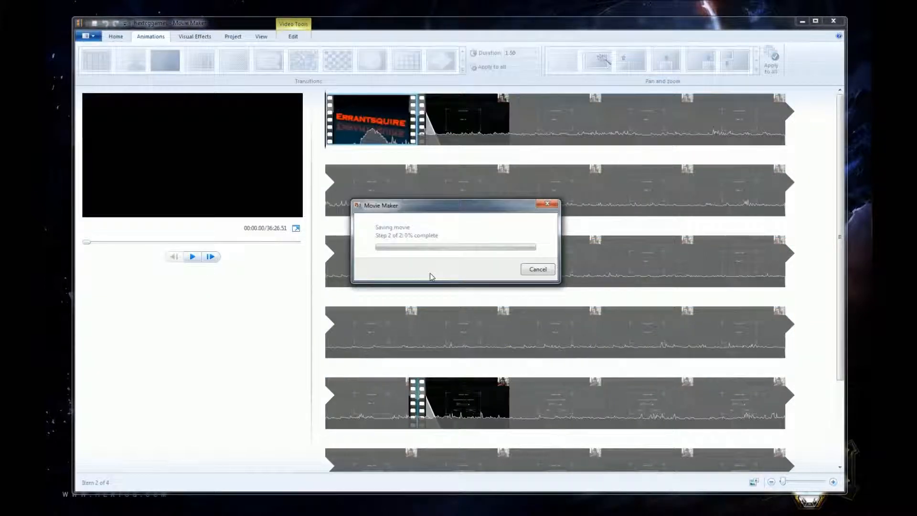